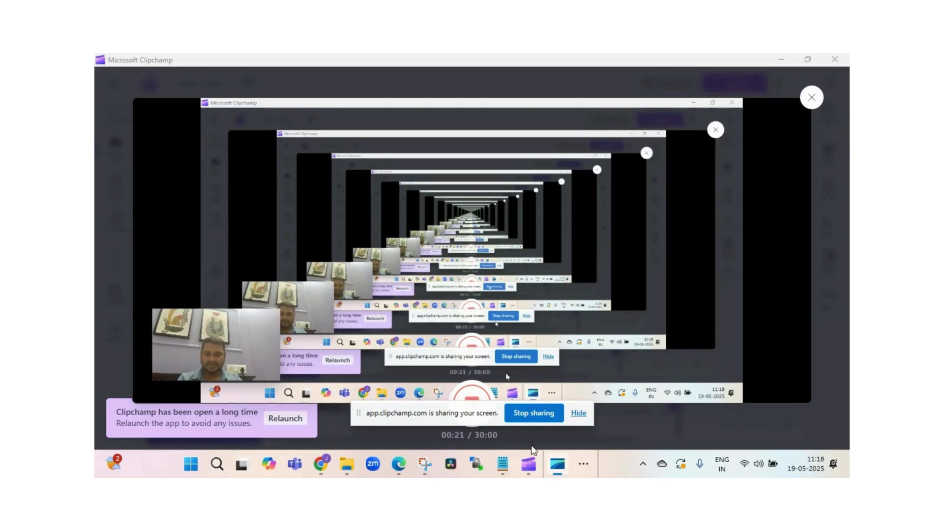
Switch to Chrome's PA Firewall Zone whiteboard, bring the whole network topology diagram into view and activate the pen tool
{"action": "mouse_move", "coordinate": [322, 467]}
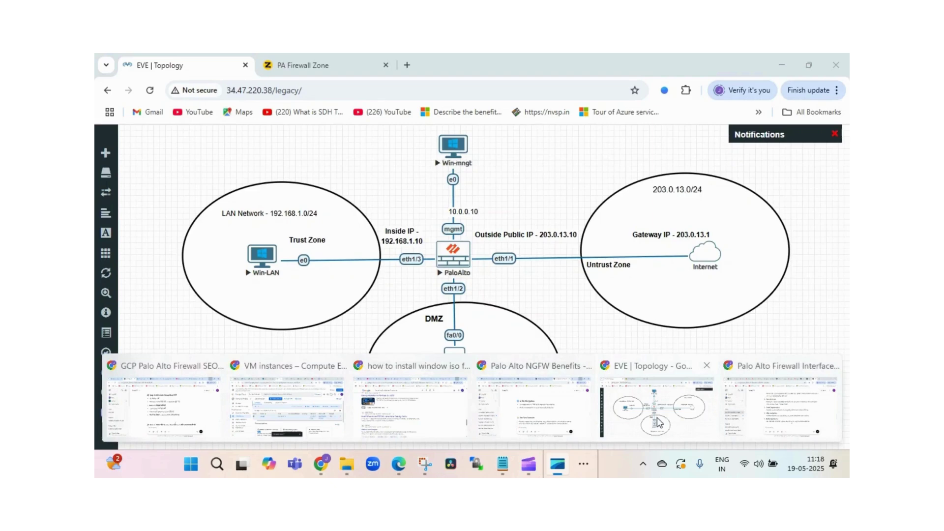
{"action": "left_click", "coordinate": [658, 418]}
{"action": "left_click", "coordinate": [336, 73]}
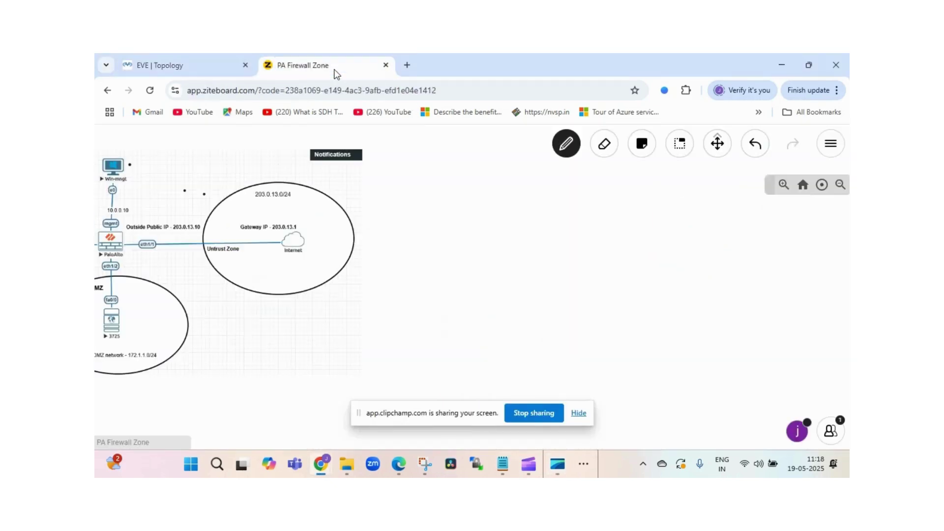
{"action": "left_click", "coordinate": [718, 144]}
{"action": "left_click_drag", "start_coordinate": [276, 169], "coordinate": [447, 194]}
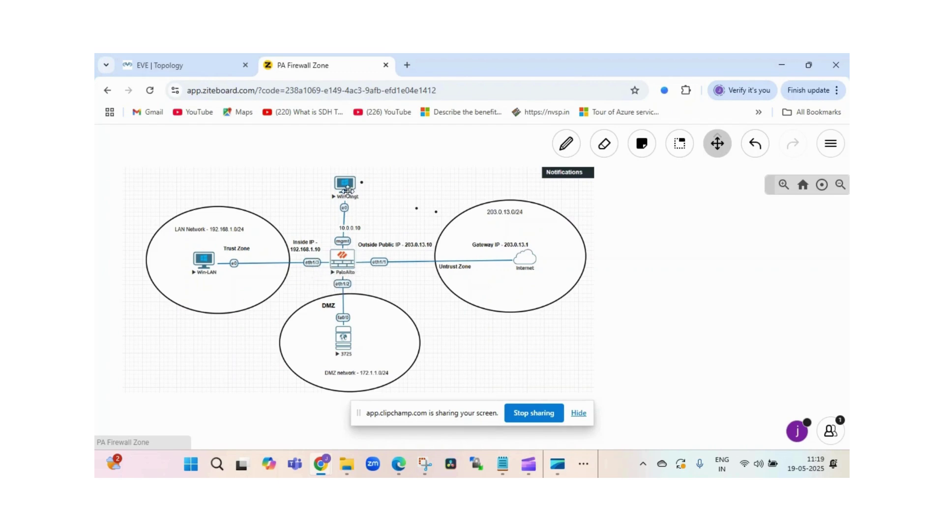
{"action": "key", "text": "p"}
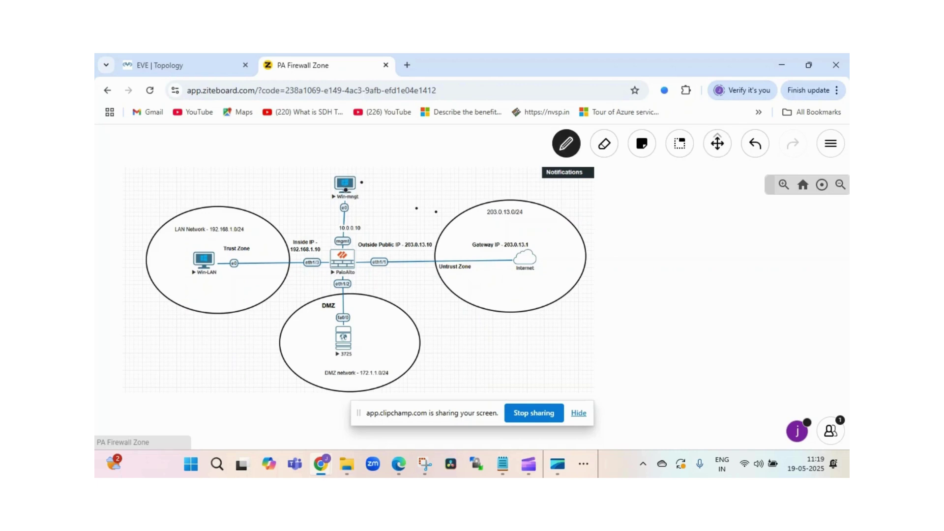
Examine the Palo Alto zones and interface addresses in the EVE topology and return to the PA Firewall Zone whiteboard
{"action": "left_click", "coordinate": [435, 195]}
{"action": "left_click", "coordinate": [182, 65]}
{"action": "left_click", "coordinate": [569, 179]}
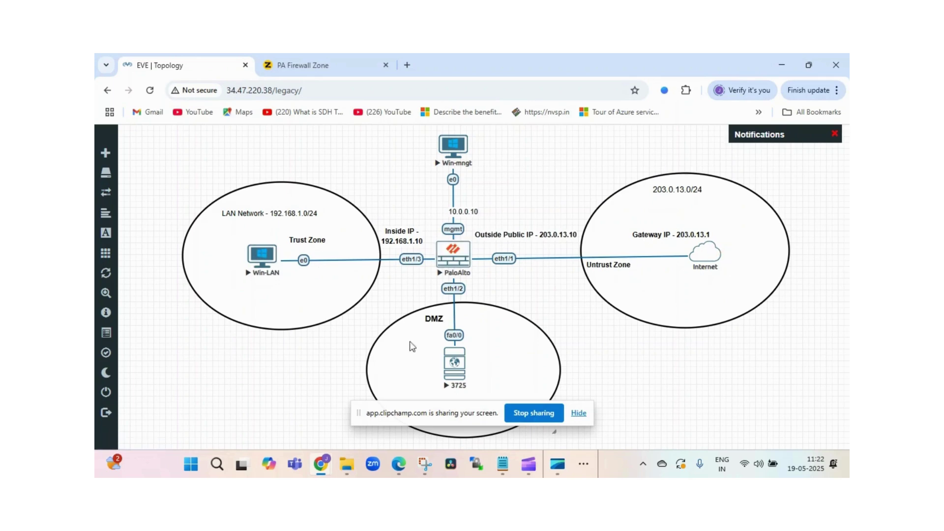
{"action": "left_click", "coordinate": [312, 65]}
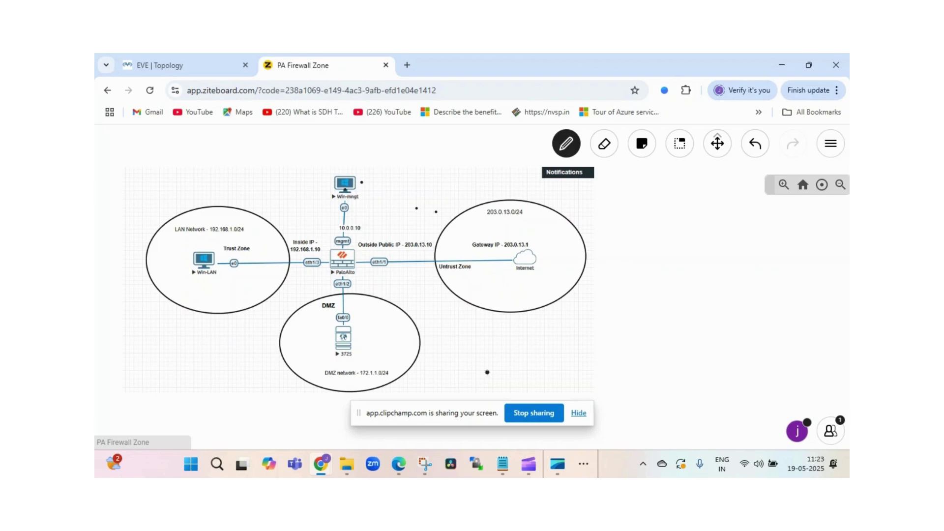
Switch to the Win-mngt console, open ethernet1/1, check its connection in the topology diagram and set the interface type to Layer3
{"action": "left_click", "coordinate": [584, 464]}
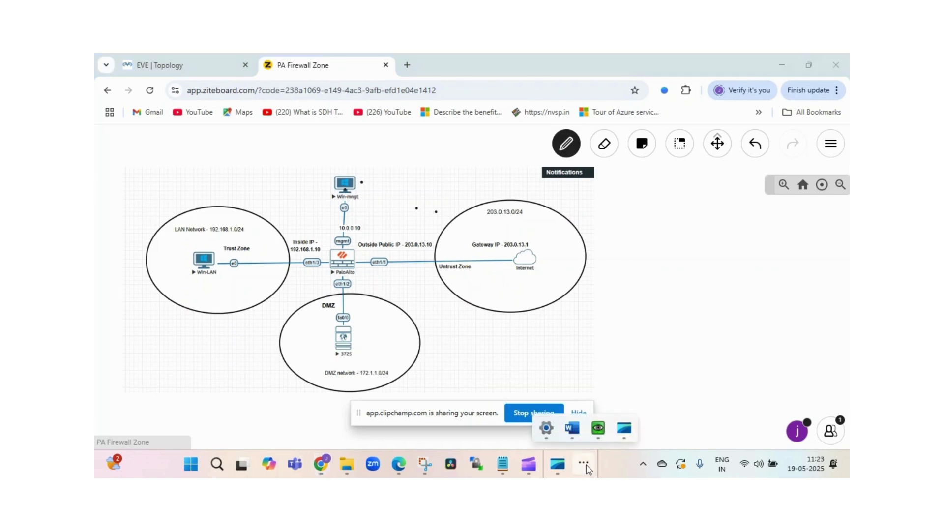
{"action": "left_click", "coordinate": [600, 434]}
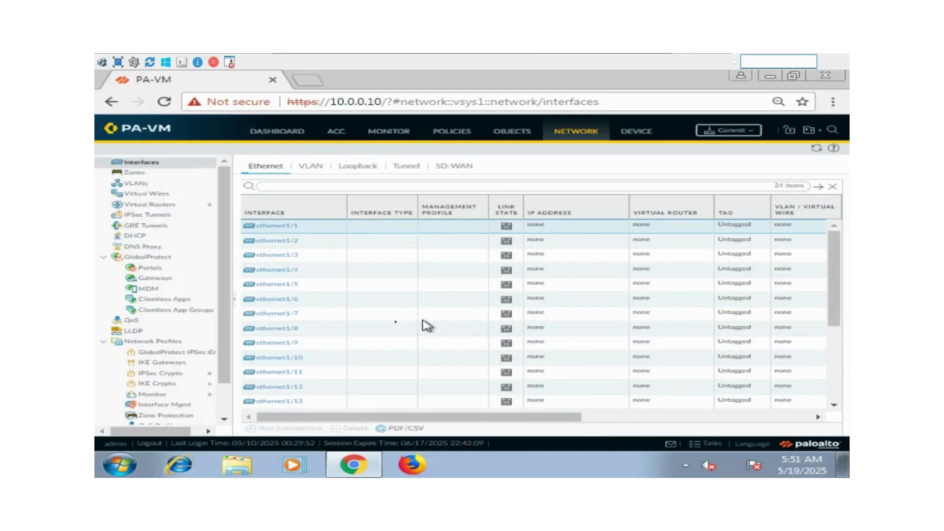
{"action": "left_click", "coordinate": [276, 227]}
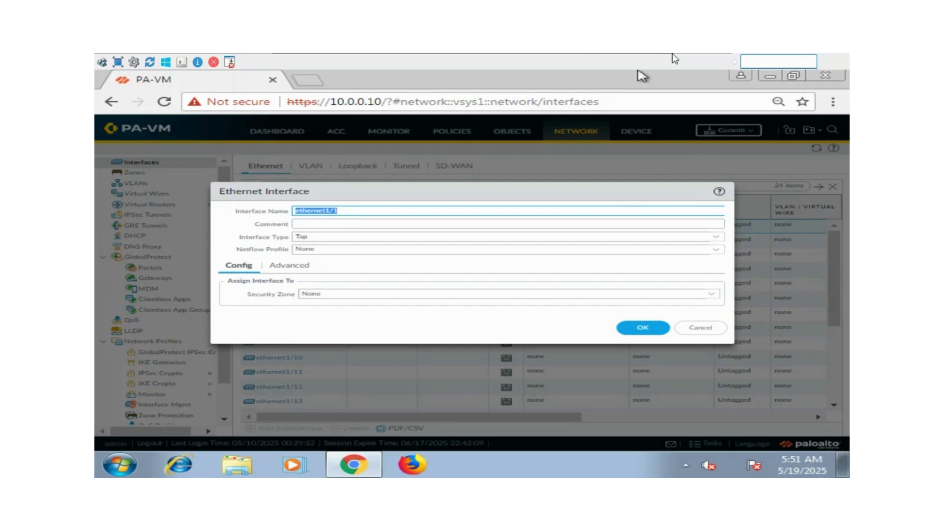
{"action": "left_click", "coordinate": [640, 60]}
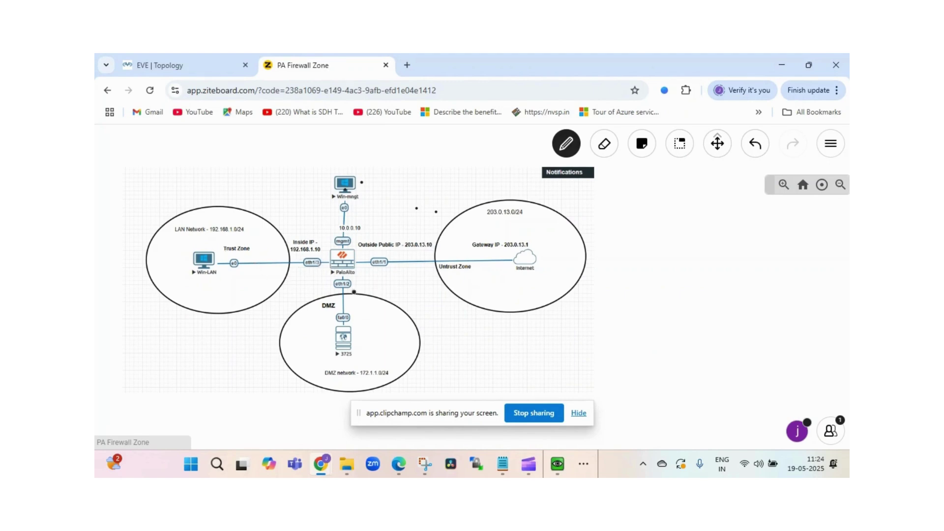
{"action": "mouse_move", "coordinate": [556, 463]}
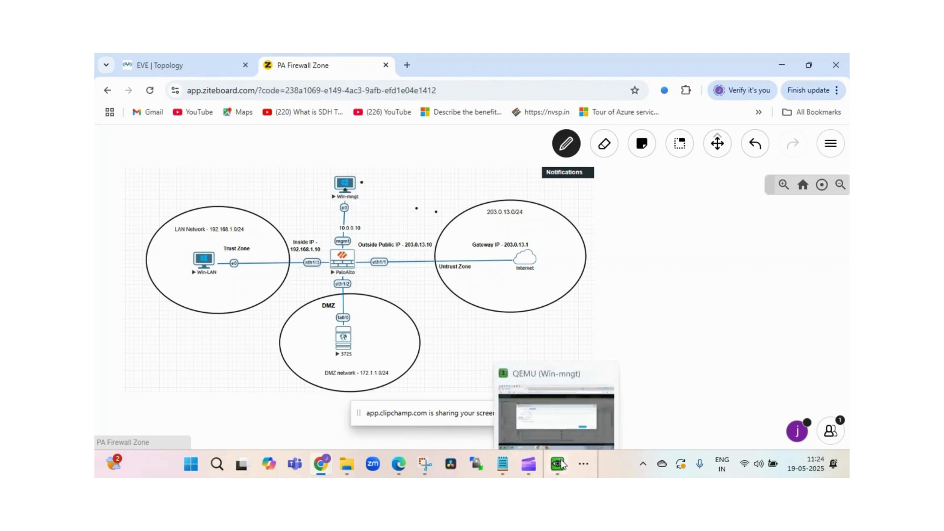
{"action": "left_click", "coordinate": [539, 418]}
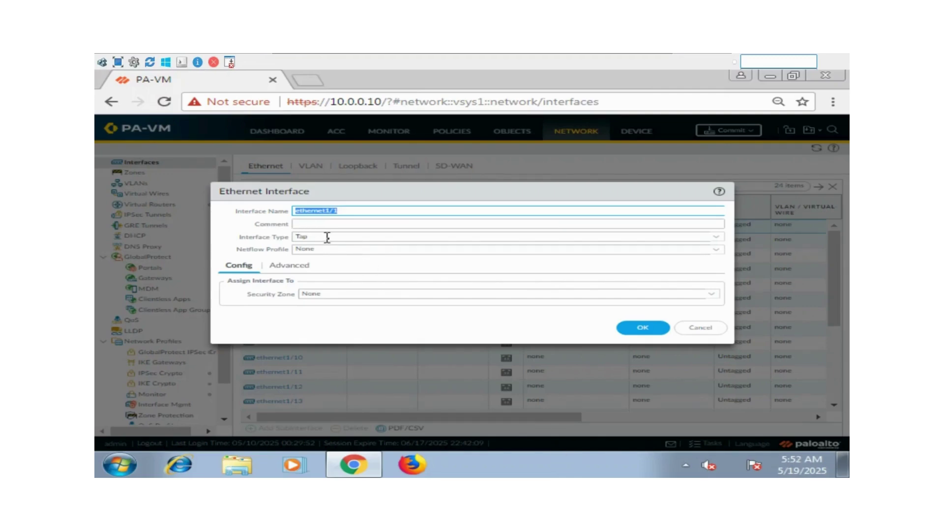
{"action": "key", "text": "Tab"}
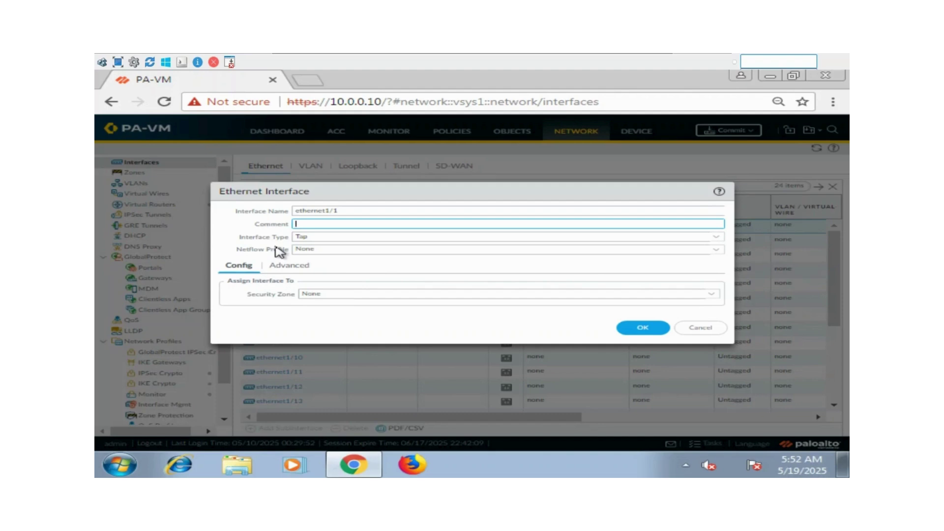
{"action": "left_click", "coordinate": [713, 238]}
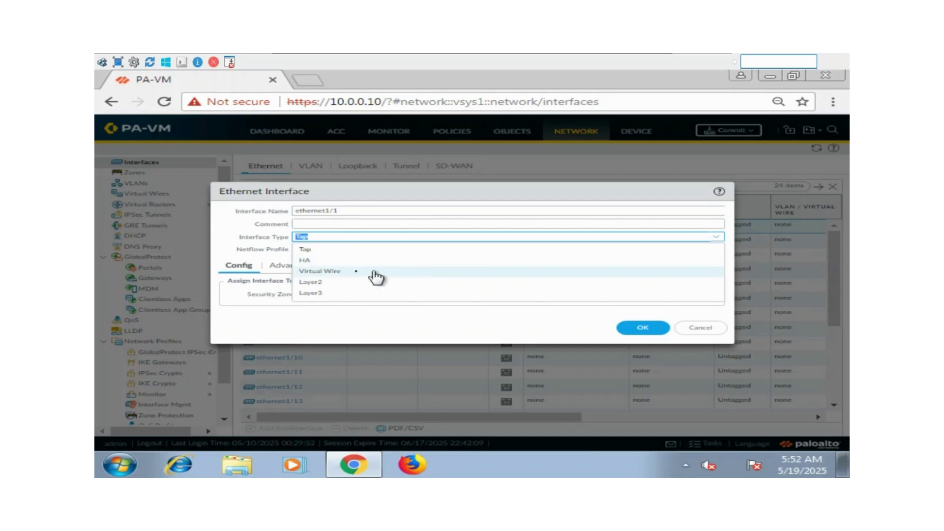
{"action": "left_click", "coordinate": [317, 293]}
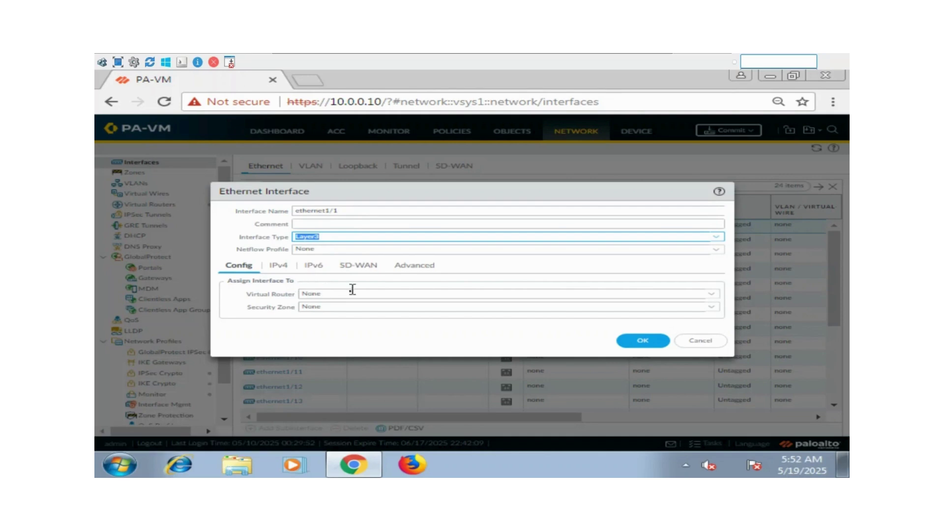
Assign ethernet1/1 to the default virtual router
{"action": "left_click", "coordinate": [338, 295]}
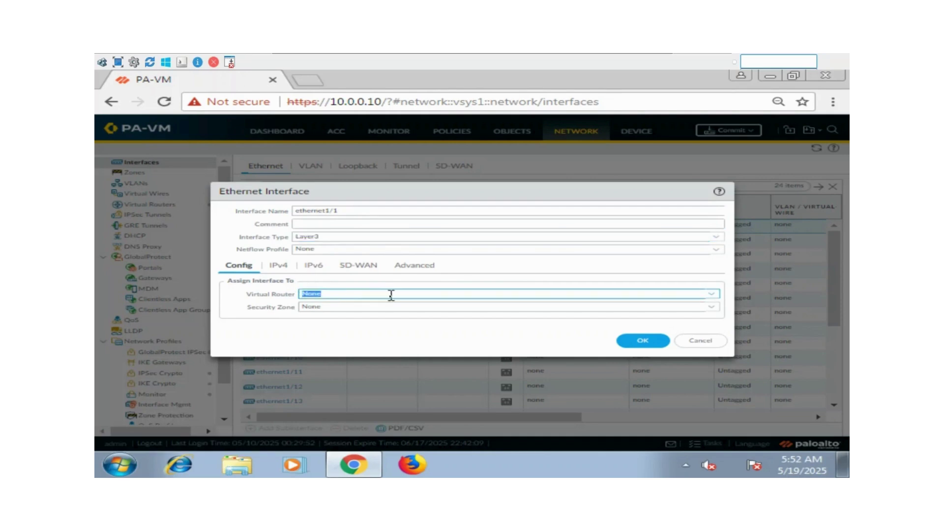
{"action": "left_click", "coordinate": [709, 294]}
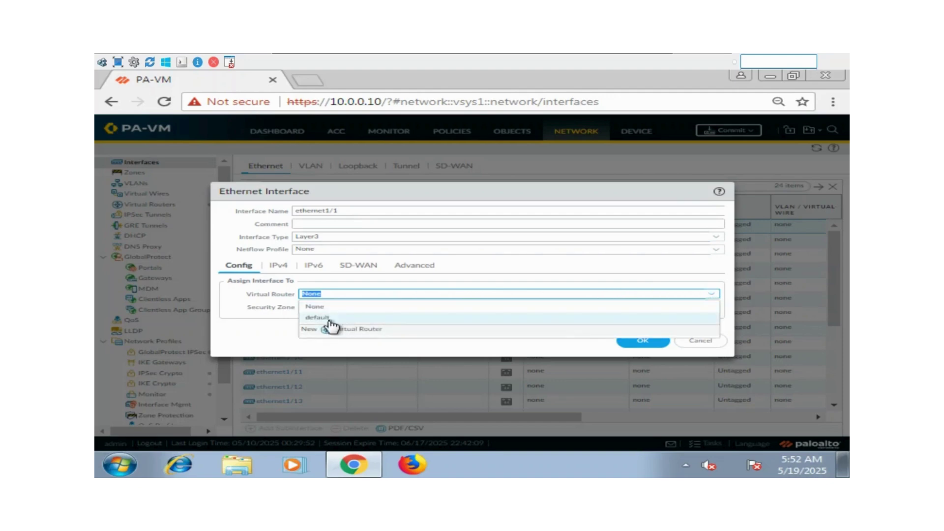
{"action": "left_click", "coordinate": [343, 318]}
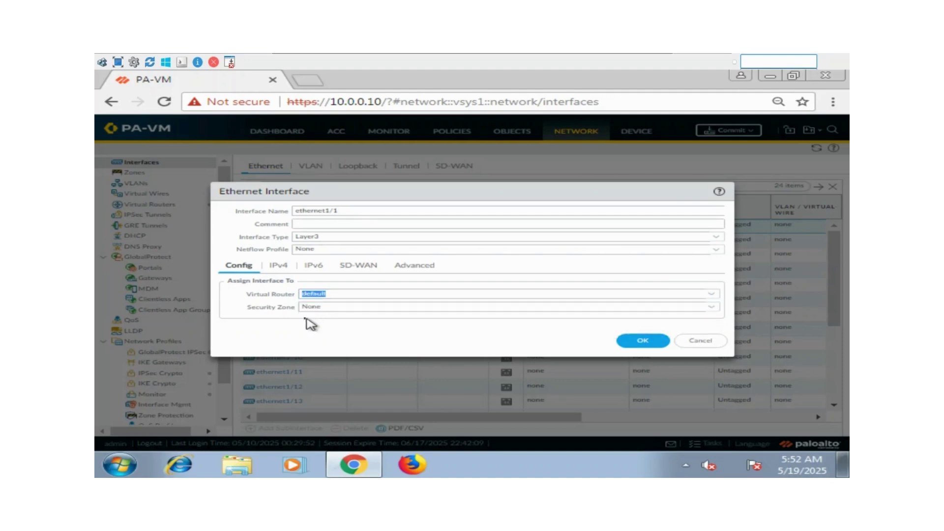
Create a new security zone named untrust and assign it to ethernet1/1
{"action": "left_click", "coordinate": [712, 308]}
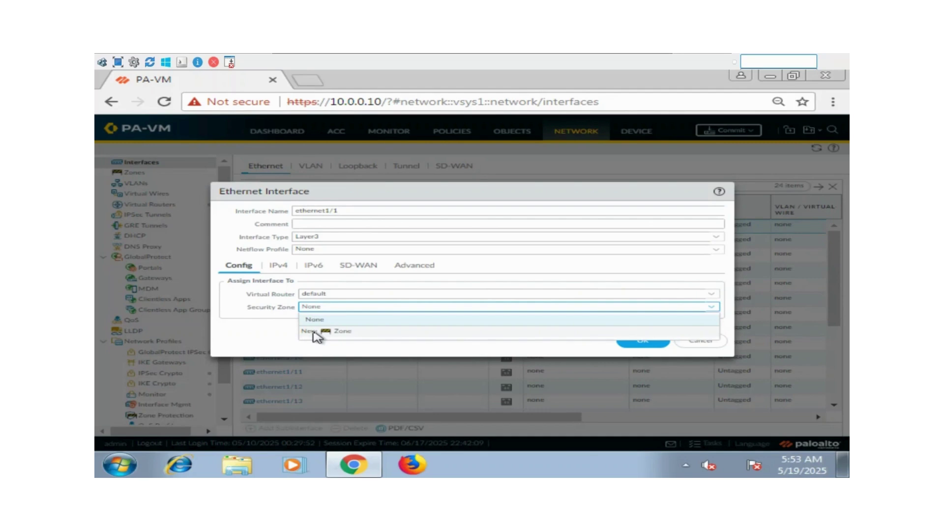
{"action": "left_click", "coordinate": [340, 332]}
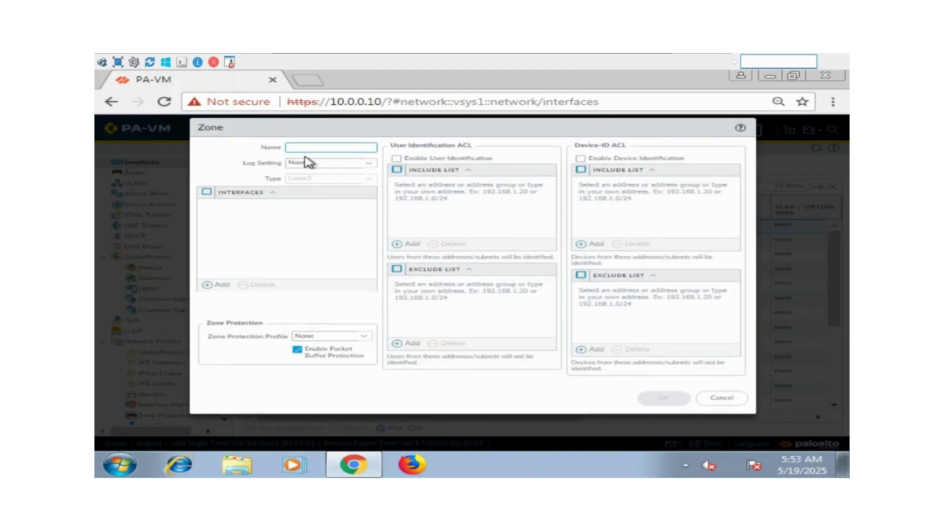
{"action": "key", "text": "shift"}
{"action": "key", "text": "shift"}
{"action": "key", "text": "shift"}
{"action": "key", "text": "shift"}
{"action": "key", "text": "shift"}
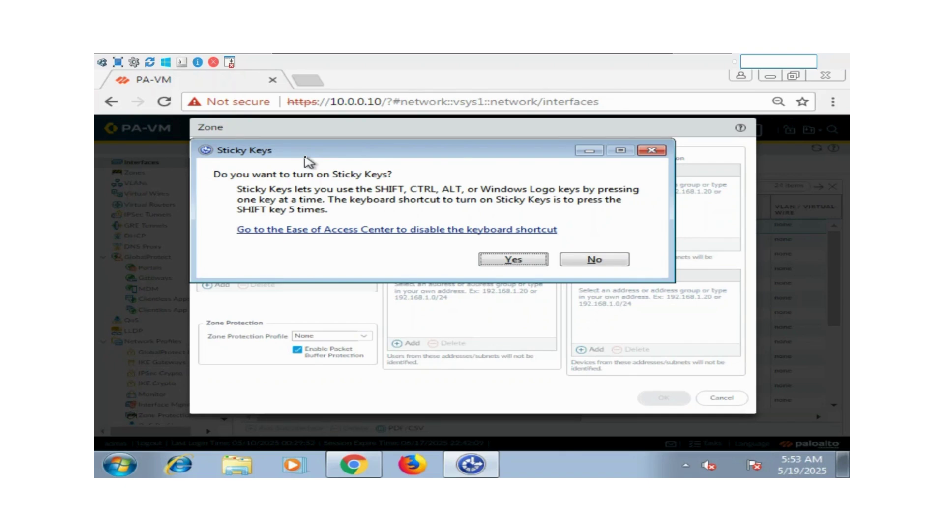
{"action": "left_click", "coordinate": [651, 151]}
{"action": "type", "text": "untr"}
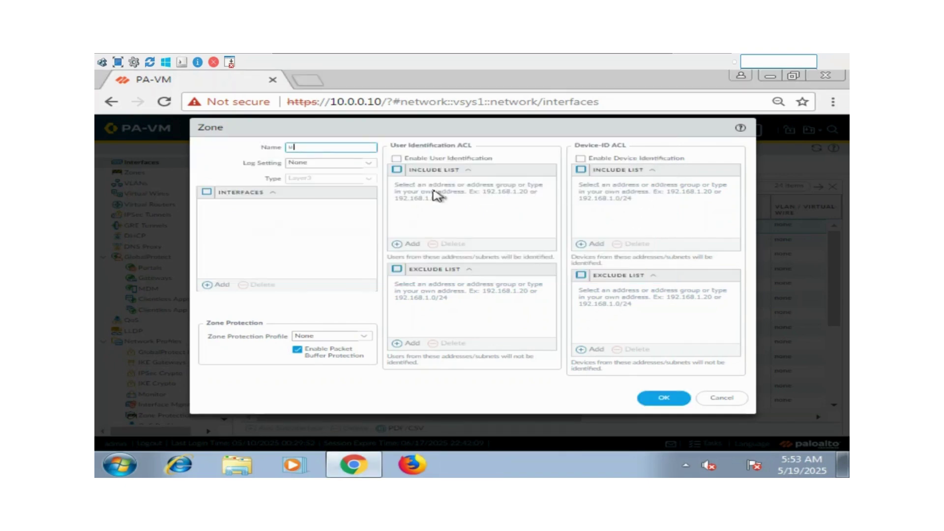
{"action": "type", "text": "ust"}
{"action": "left_click", "coordinate": [649, 399]}
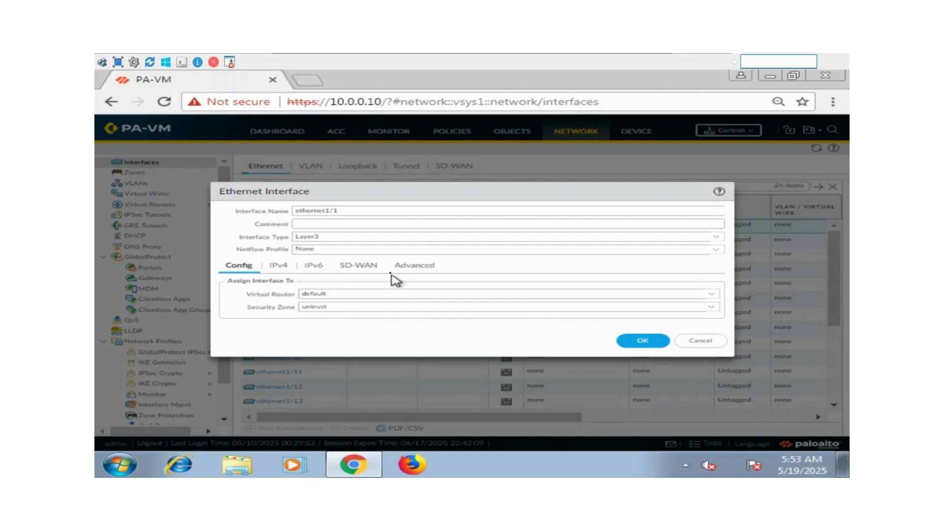
Check the outside public IP in the topology diagram and add 203.0.13.10/24 as ethernet1/1's static IPv4 address
{"action": "left_click", "coordinate": [287, 274]}
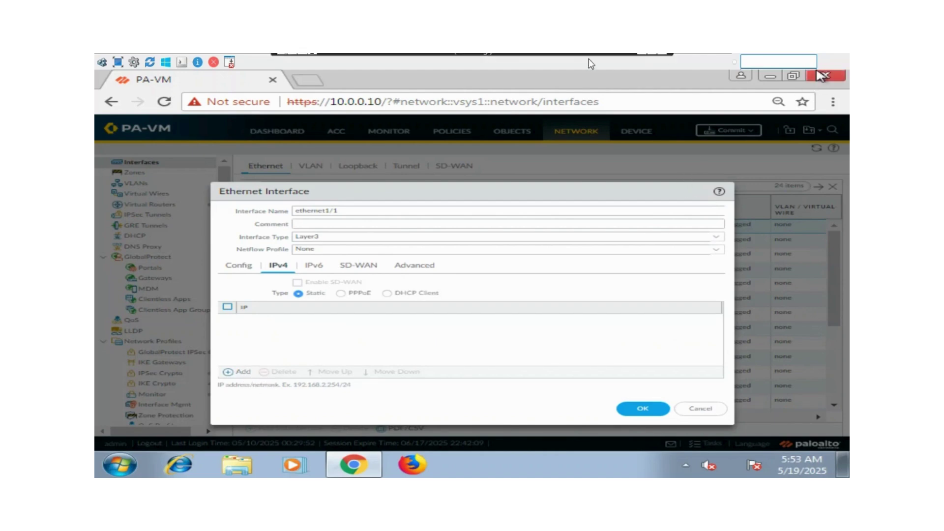
{"action": "left_click", "coordinate": [641, 58]}
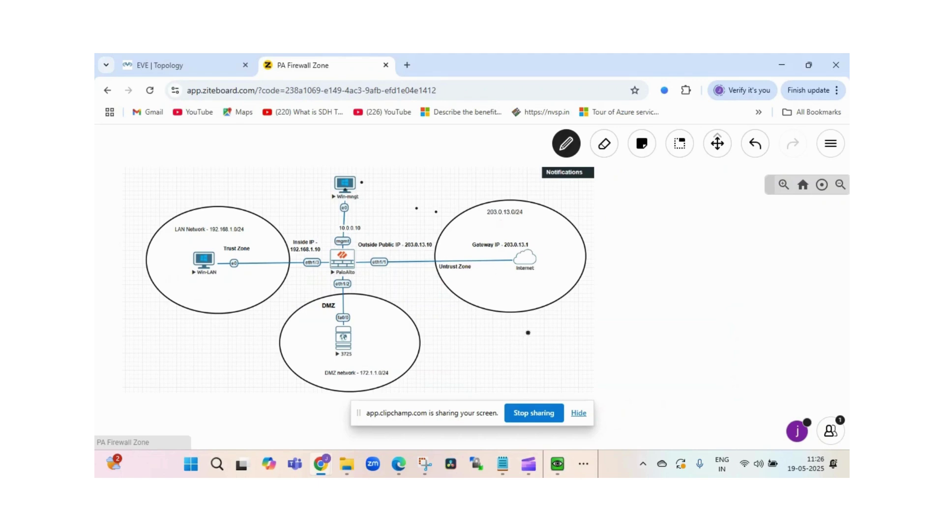
{"action": "left_click", "coordinate": [557, 467]}
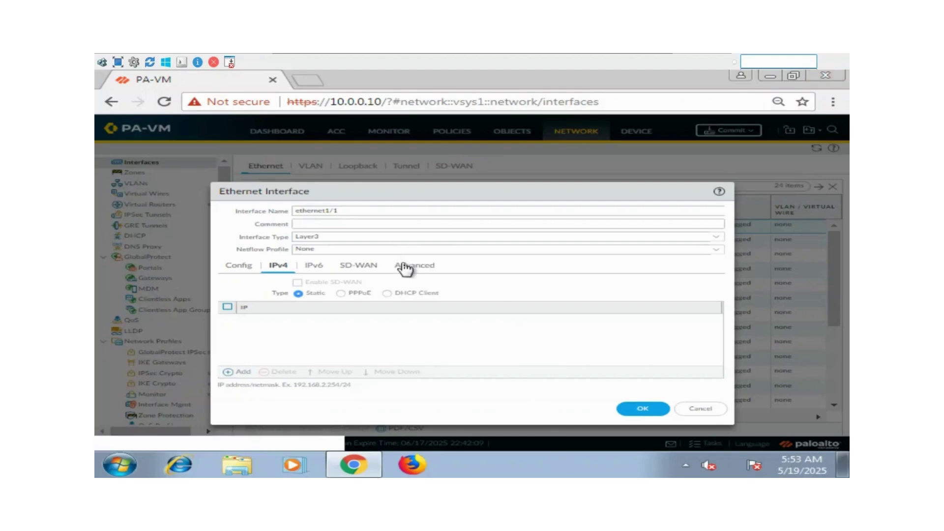
{"action": "left_click", "coordinate": [243, 372]}
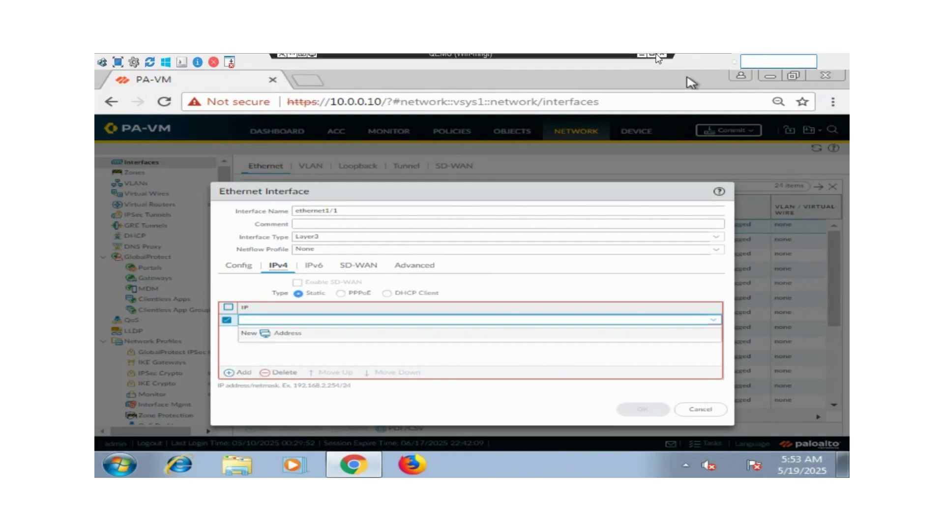
{"action": "left_click", "coordinate": [770, 75]}
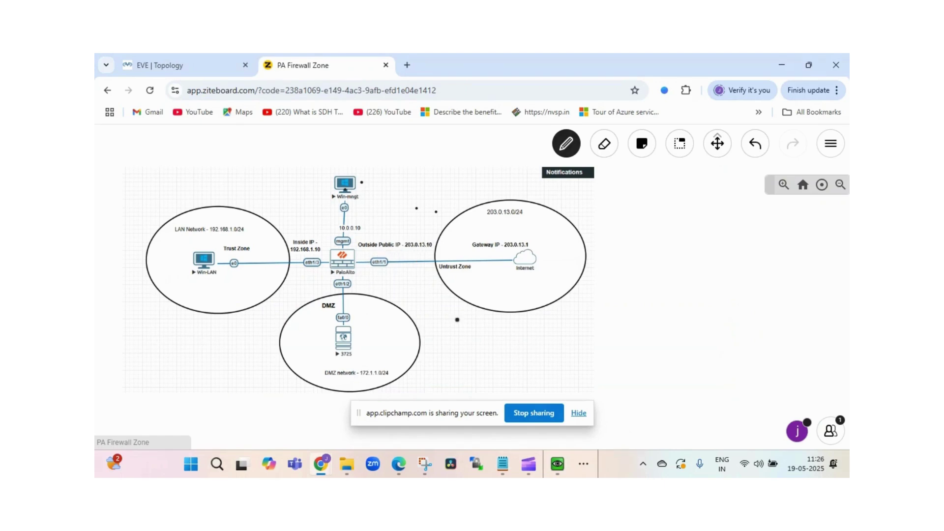
{"action": "left_click", "coordinate": [556, 463]}
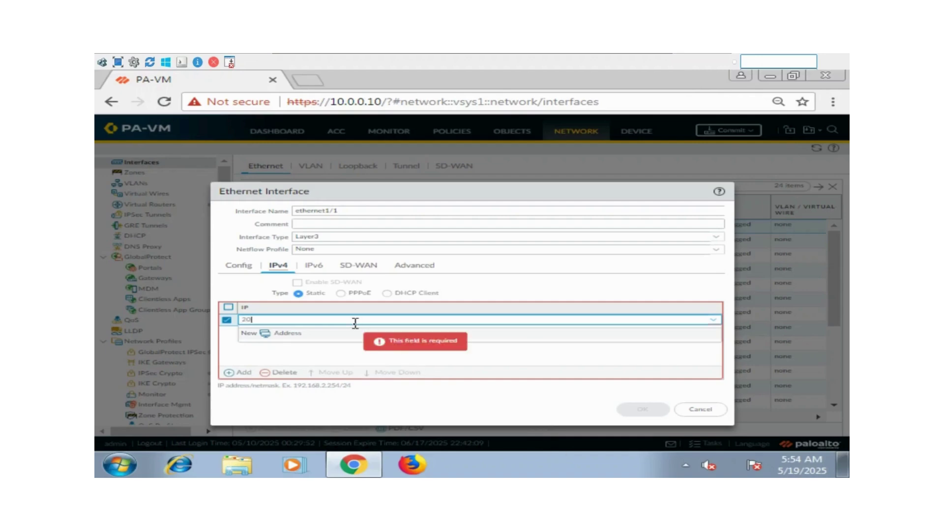
{"action": "type", "text": "3.0.13."}
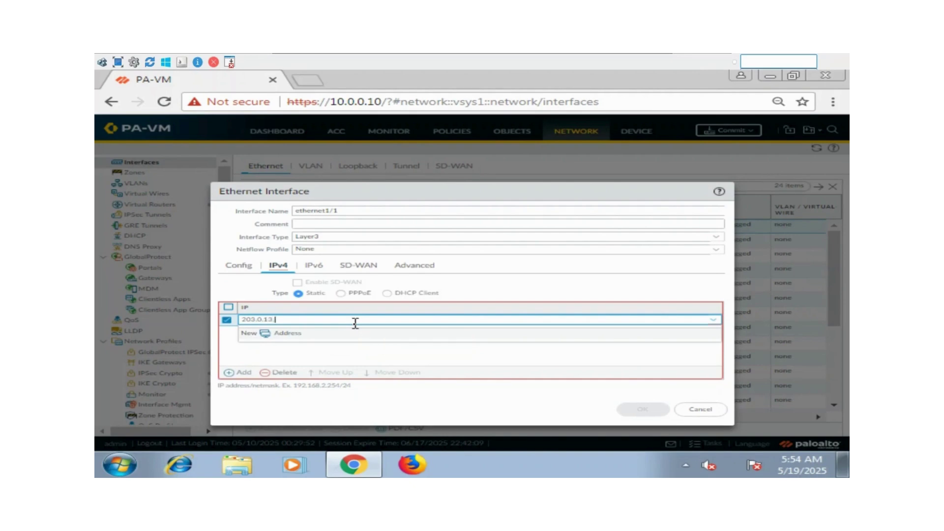
{"action": "type", "text": "10/24"}
{"action": "left_click", "coordinate": [427, 363]}
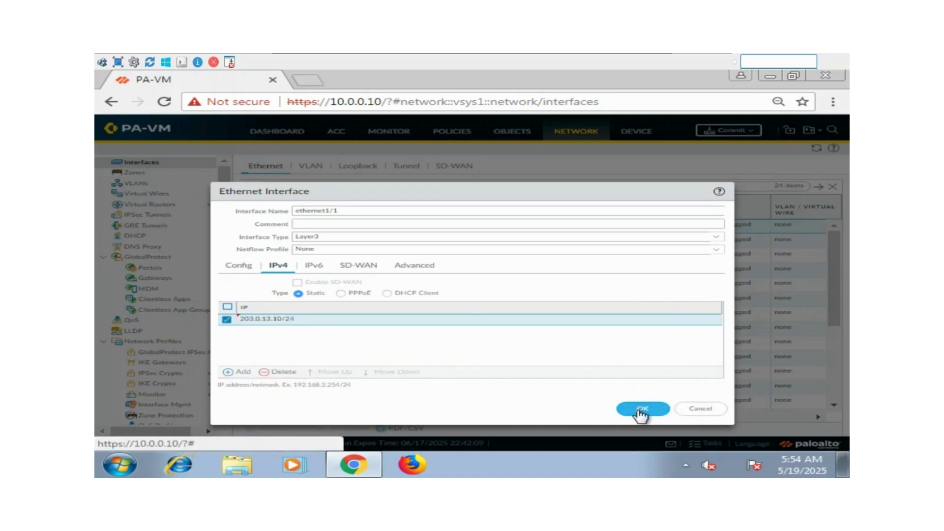
Review the advanced settings and the router and zone assignment of ethernet1/1, and save the interface configuration
{"action": "left_click", "coordinate": [425, 268]}
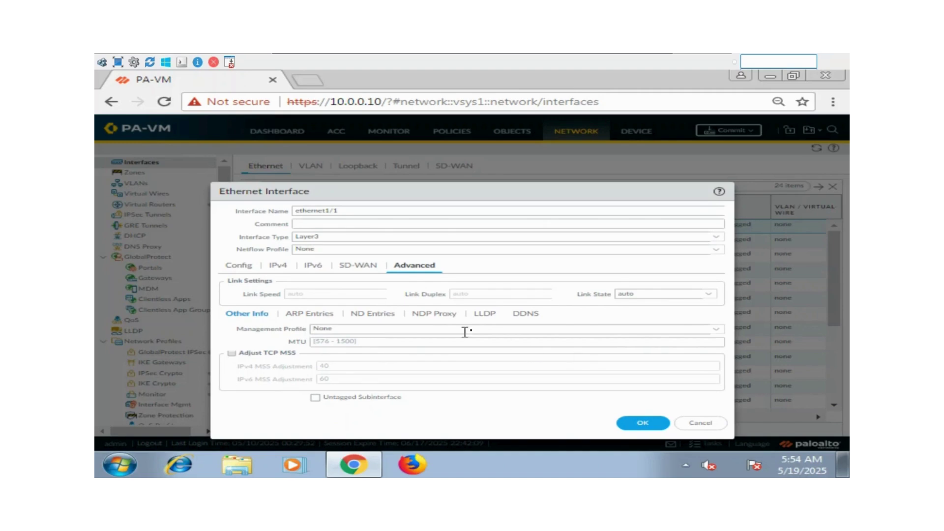
{"action": "left_click", "coordinate": [234, 268]}
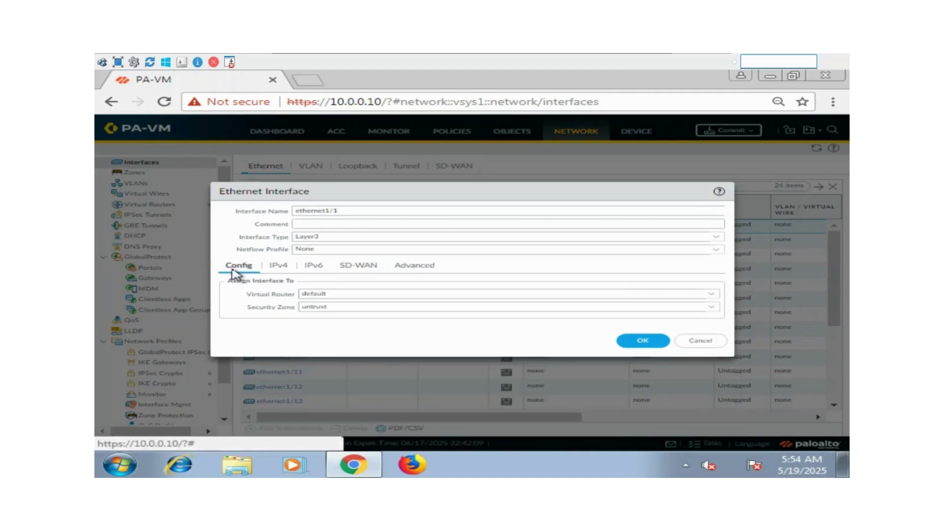
{"action": "left_click", "coordinate": [634, 344]}
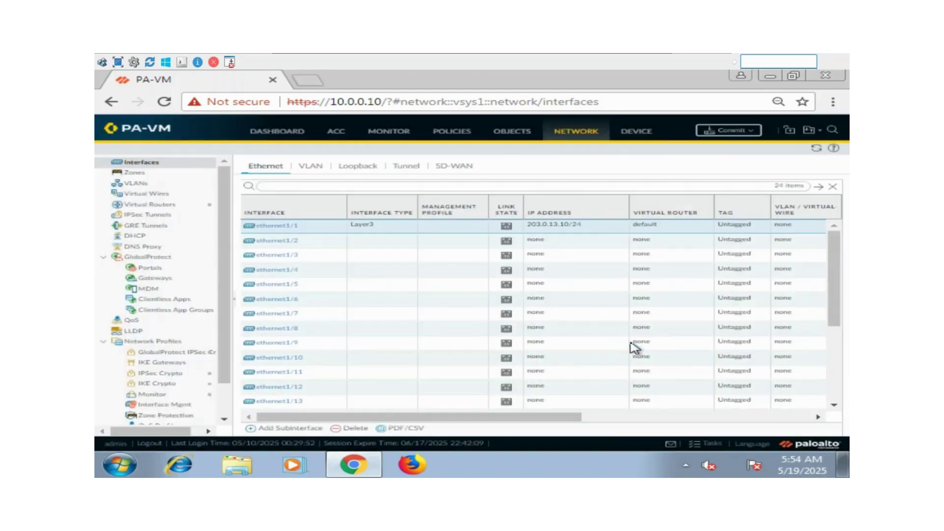
Review the advanced settings of ethernet1/1, including its management profile, and close the interface without changes
{"action": "left_click", "coordinate": [286, 235]}
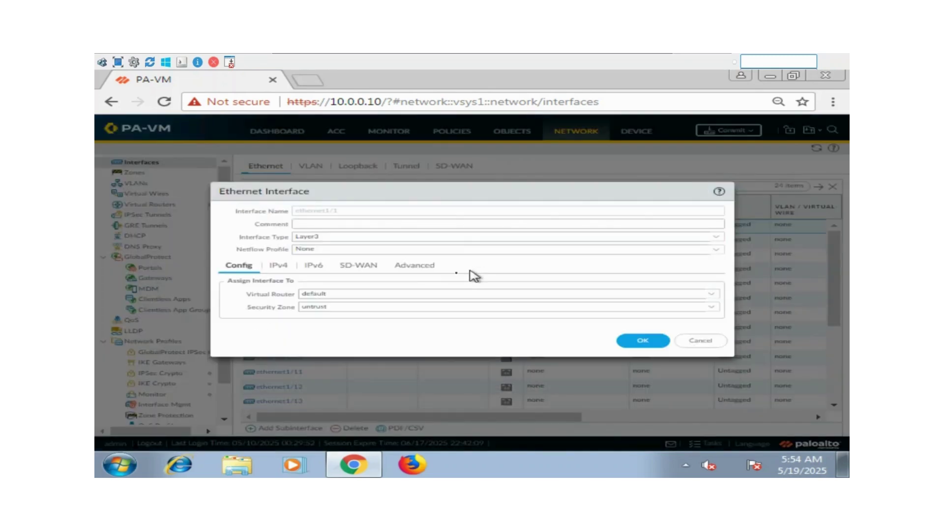
{"action": "left_click", "coordinate": [426, 271]}
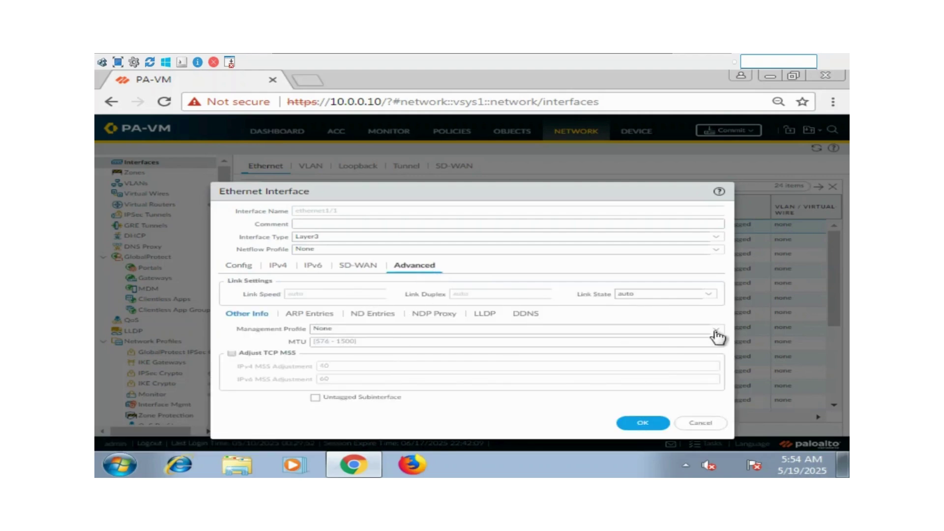
{"action": "left_click", "coordinate": [704, 425]}
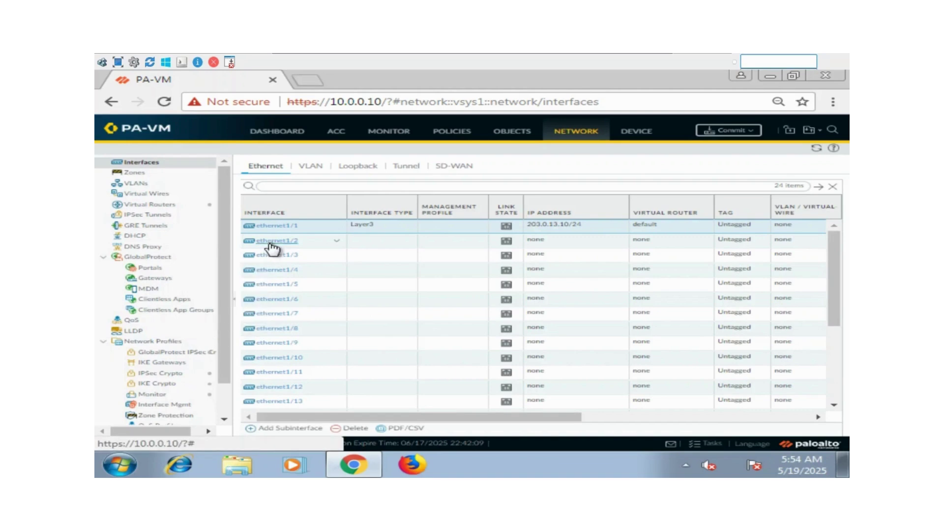
Set ethernet1/2's interface type to Layer3 and assign it to the default virtual router
{"action": "mouse_move", "coordinate": [271, 248]}
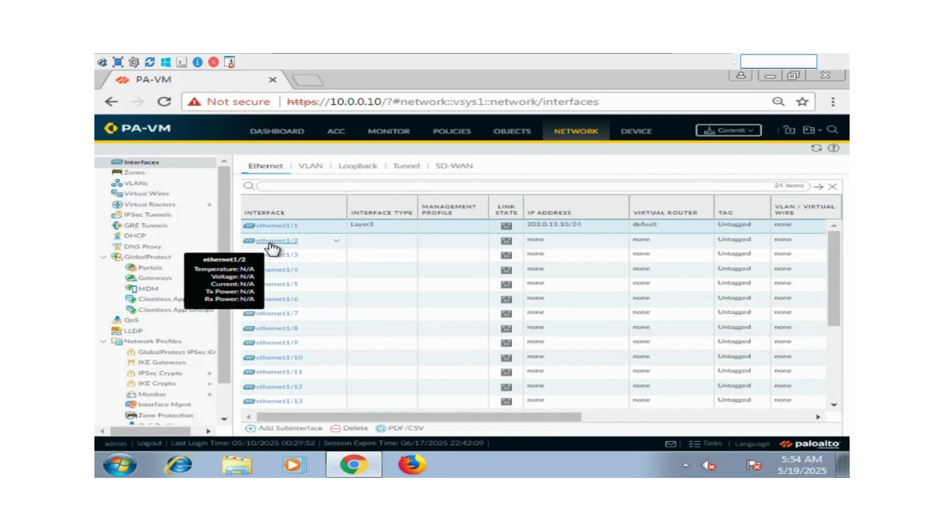
{"action": "left_click", "coordinate": [271, 245]}
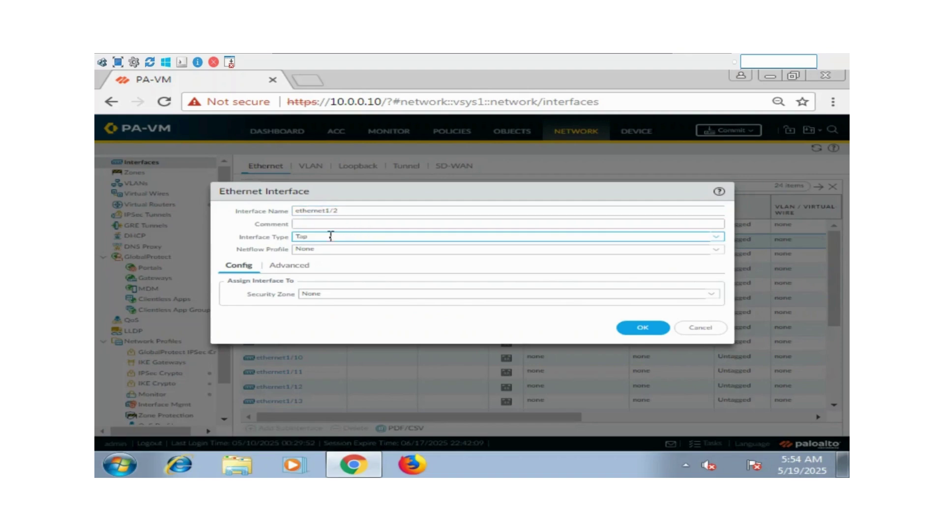
{"action": "left_click", "coordinate": [717, 238]}
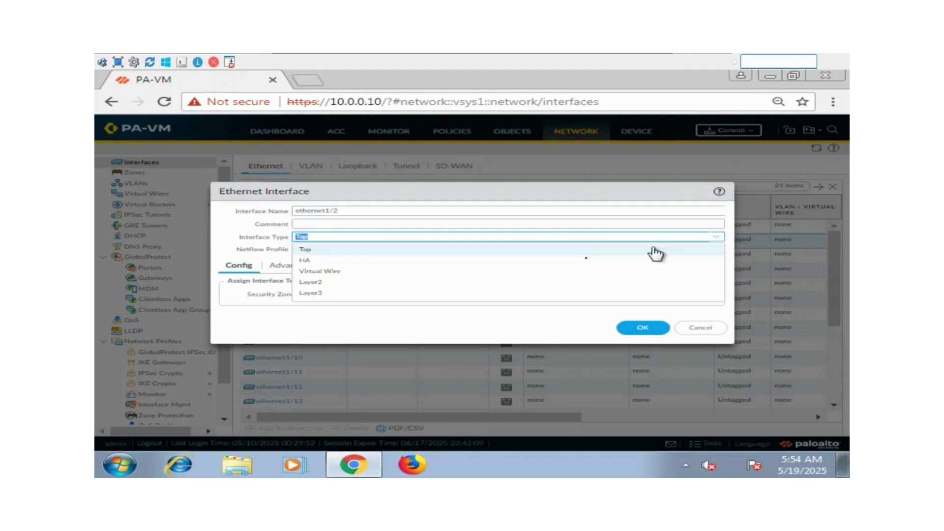
{"action": "left_click", "coordinate": [369, 293]}
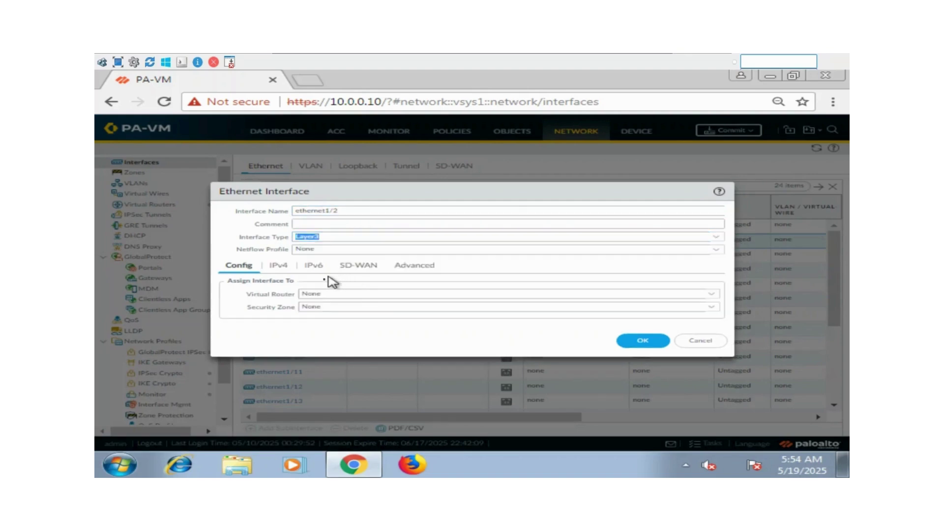
{"action": "left_click", "coordinate": [711, 294]}
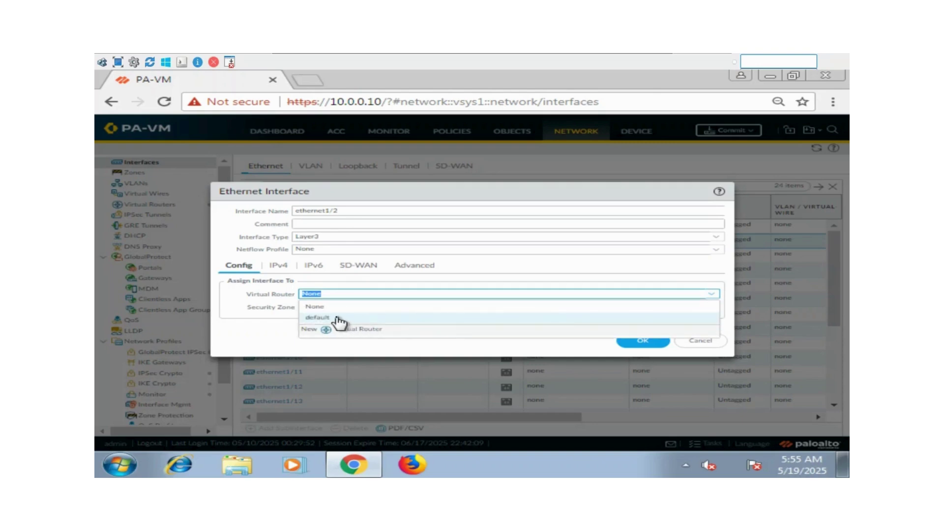
{"action": "left_click", "coordinate": [338, 319]}
Create a new security zone named dmz and assign it to ethernet1/2
{"action": "left_click", "coordinate": [711, 310]}
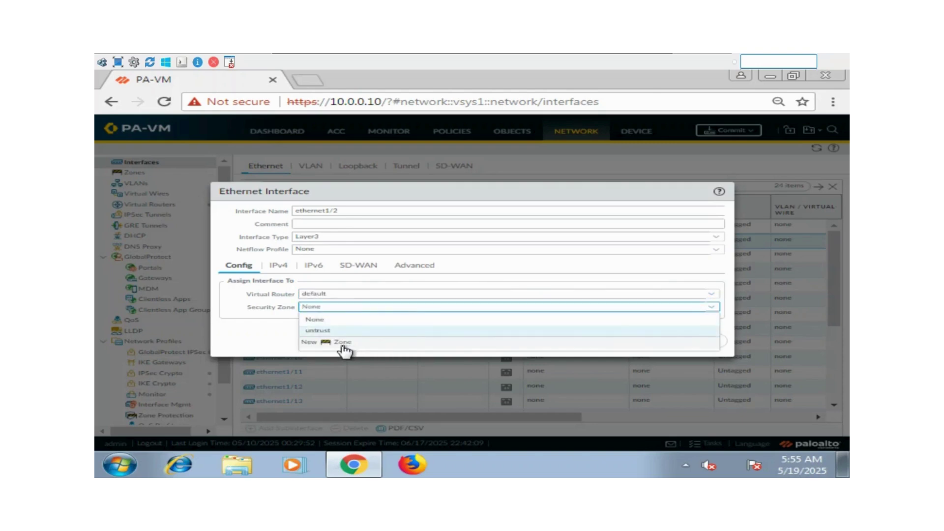
{"action": "left_click", "coordinate": [343, 343]}
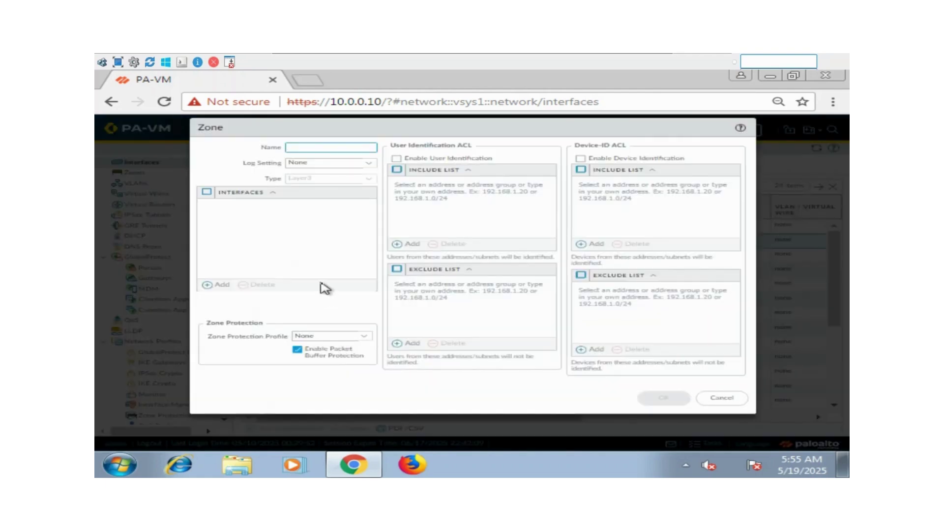
{"action": "key", "text": "shift"}
{"action": "key", "text": "shift"}
{"action": "key", "text": "shift"}
{"action": "key", "text": "shift"}
{"action": "key", "text": "shift"}
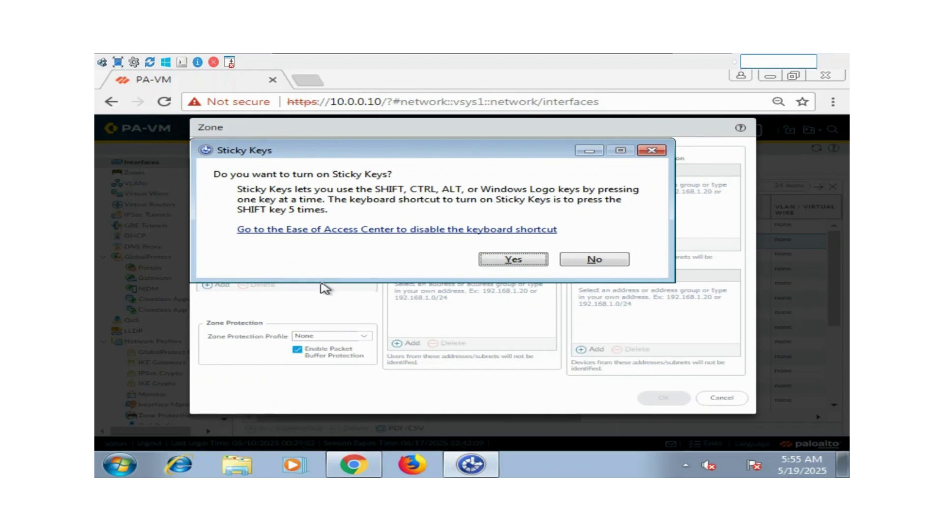
{"action": "left_click", "coordinate": [659, 152]}
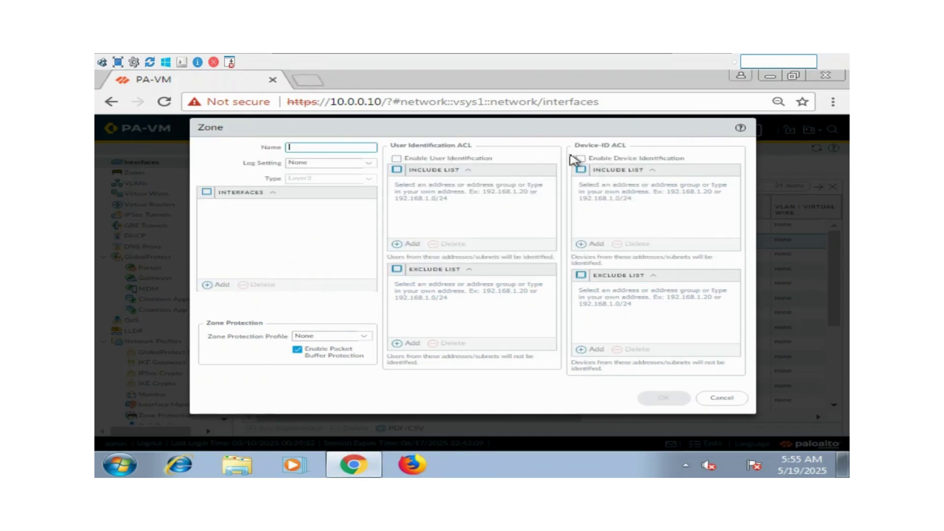
{"action": "type", "text": "dmz"}
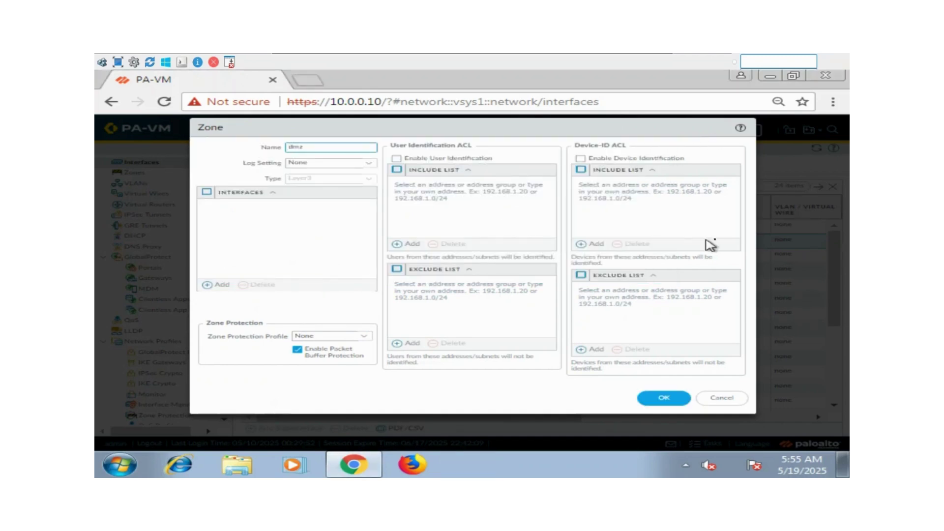
{"action": "left_click", "coordinate": [648, 399]}
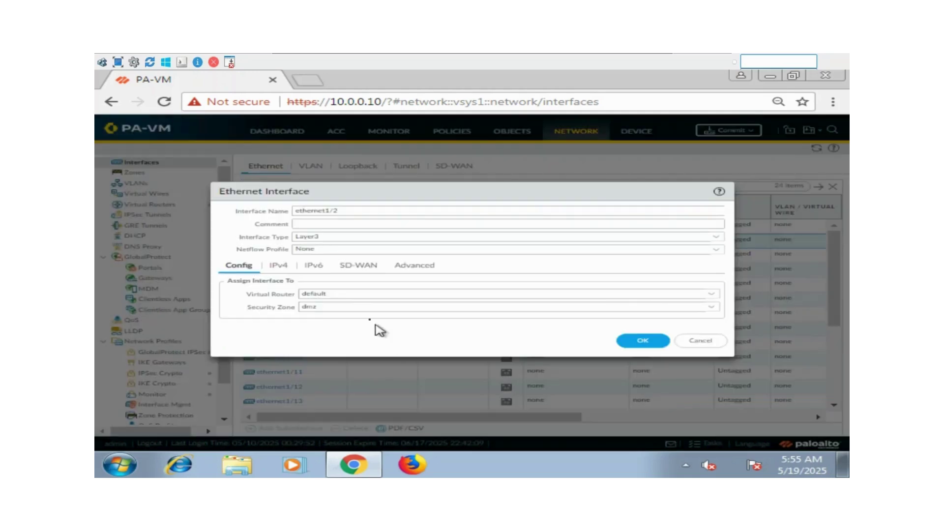
Check the DMZ network in the topology diagram, add 172.1.1.10/24 as ethernet1/2's static IPv4 address, and save the interface
{"action": "left_click", "coordinate": [277, 269]}
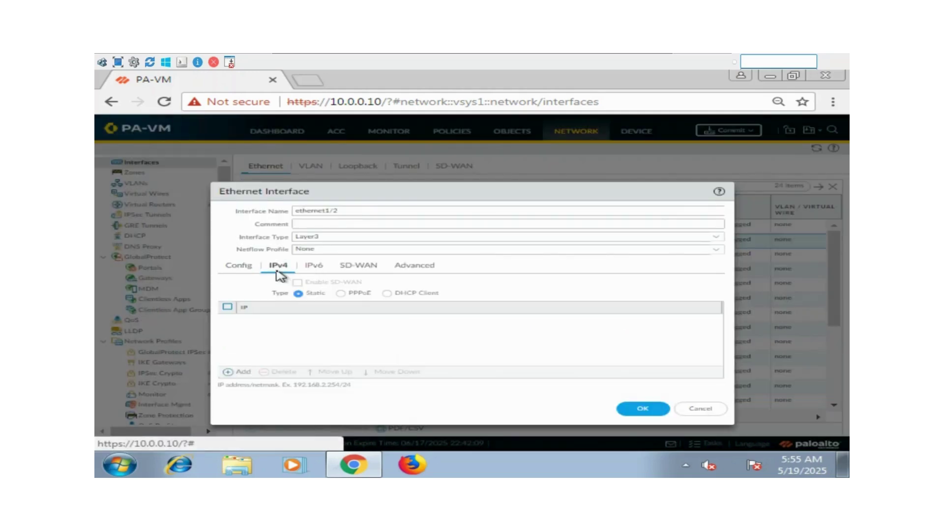
{"action": "left_click", "coordinate": [236, 372]}
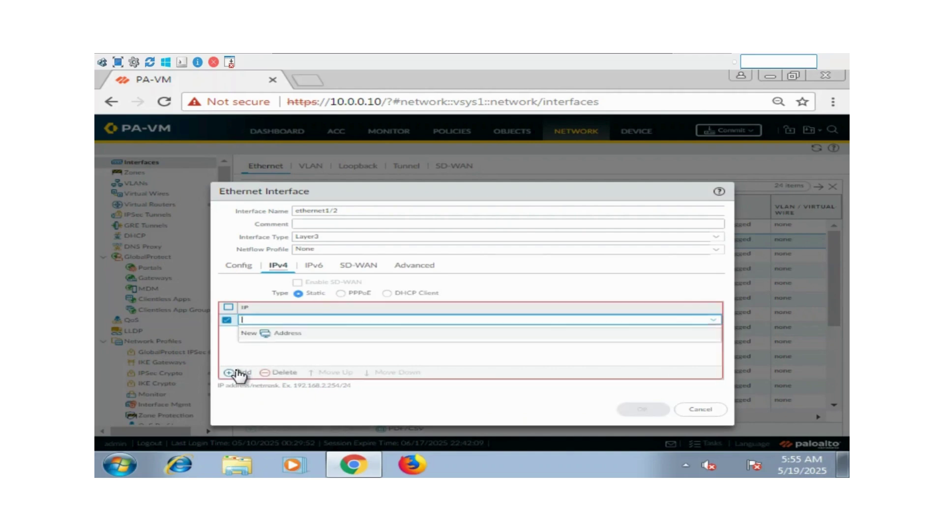
{"action": "mouse_move", "coordinate": [592, 58]}
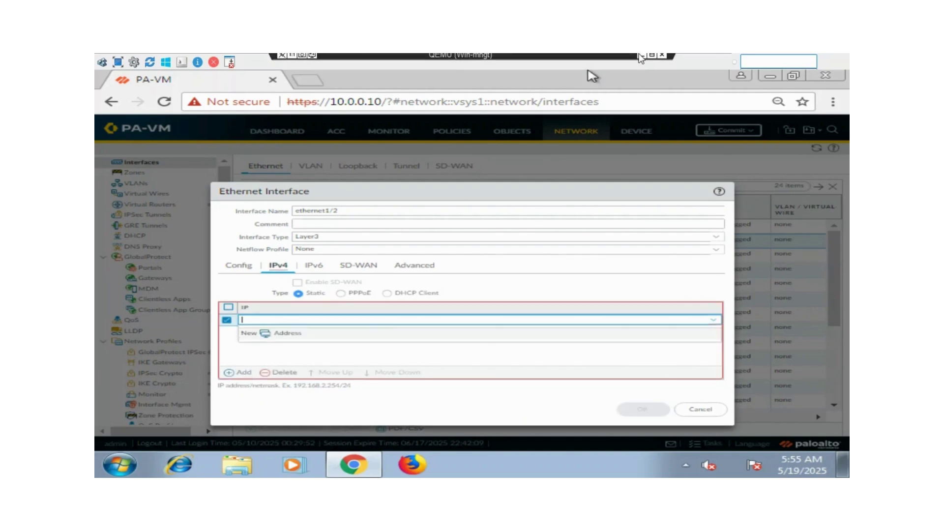
{"action": "left_click", "coordinate": [640, 59]}
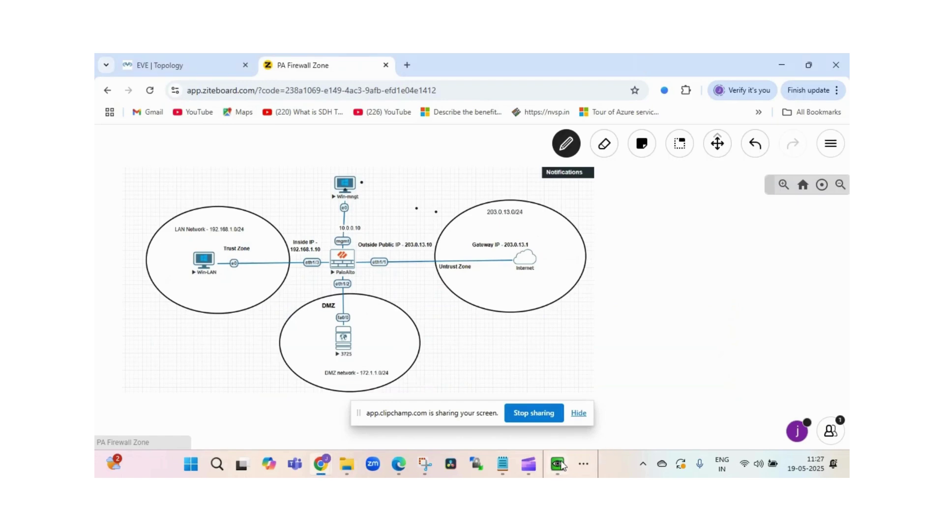
{"action": "mouse_move", "coordinate": [560, 465]}
{"action": "left_click", "coordinate": [525, 406]}
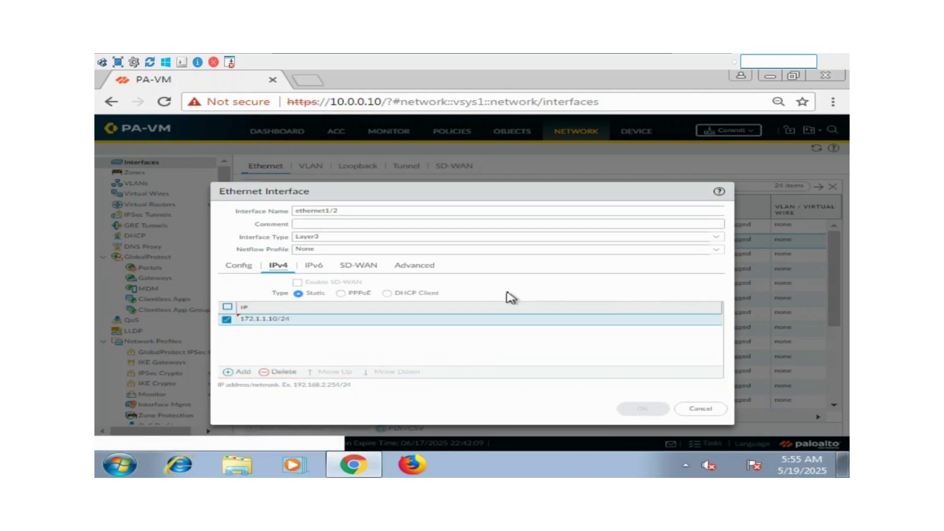
{"action": "left_click", "coordinate": [653, 409]}
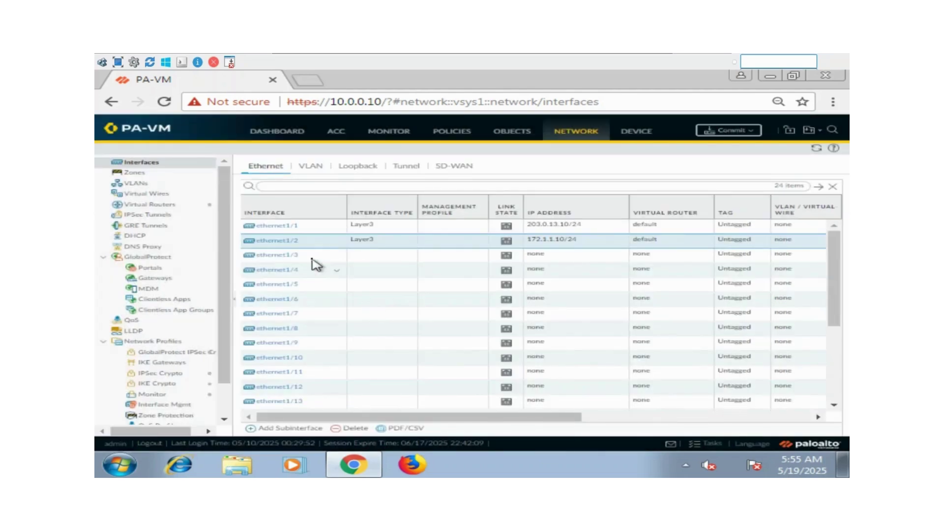
Set ethernet1/3's interface type to Layer3 and assign it to the default virtual router
{"action": "left_click", "coordinate": [287, 256]}
{"action": "left_click", "coordinate": [286, 256]}
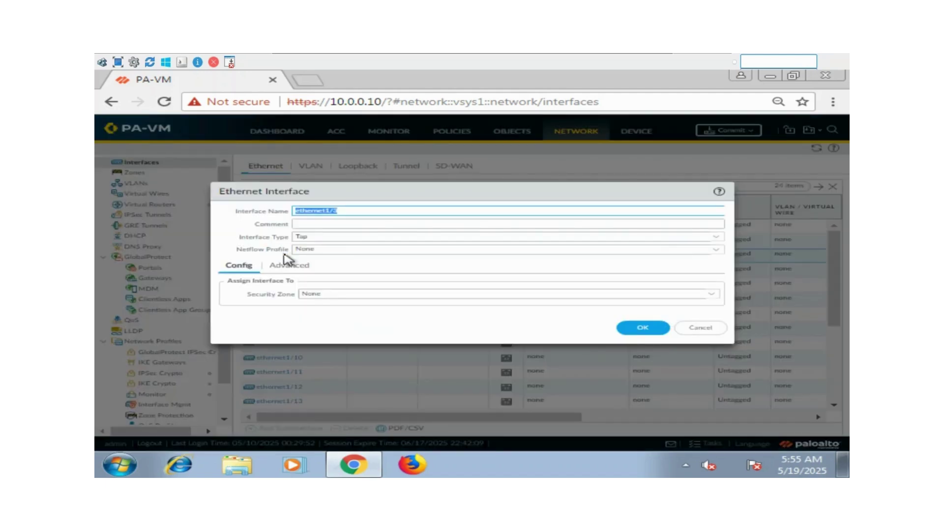
{"action": "left_click", "coordinate": [716, 245]}
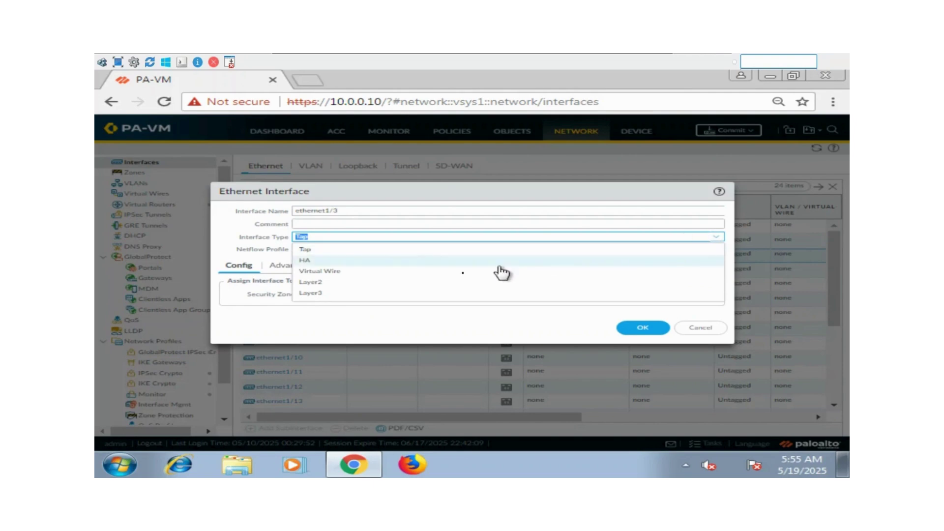
{"action": "left_click", "coordinate": [379, 292]}
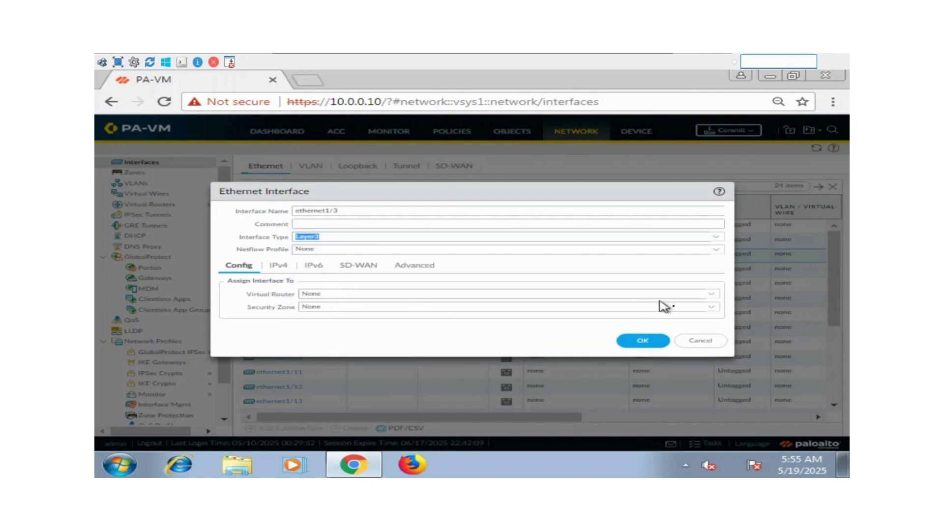
{"action": "left_click", "coordinate": [710, 295]}
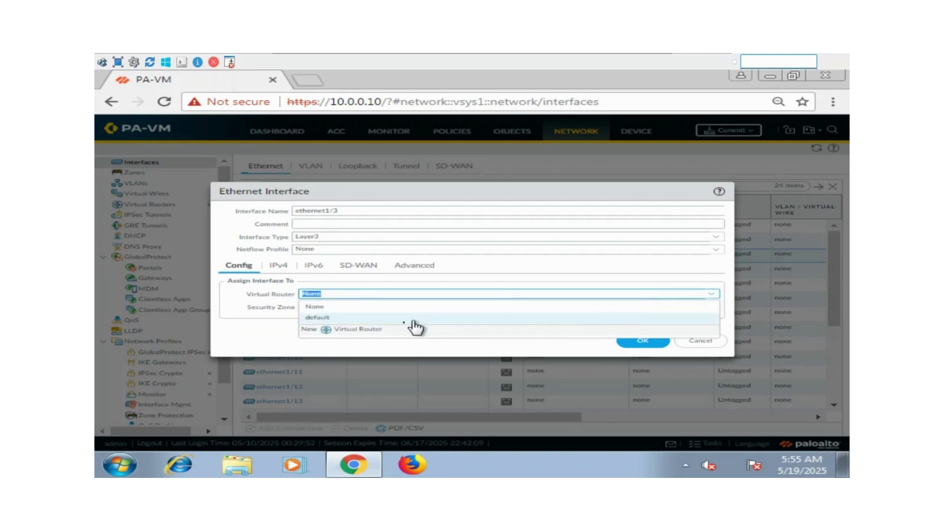
{"action": "left_click", "coordinate": [386, 317]}
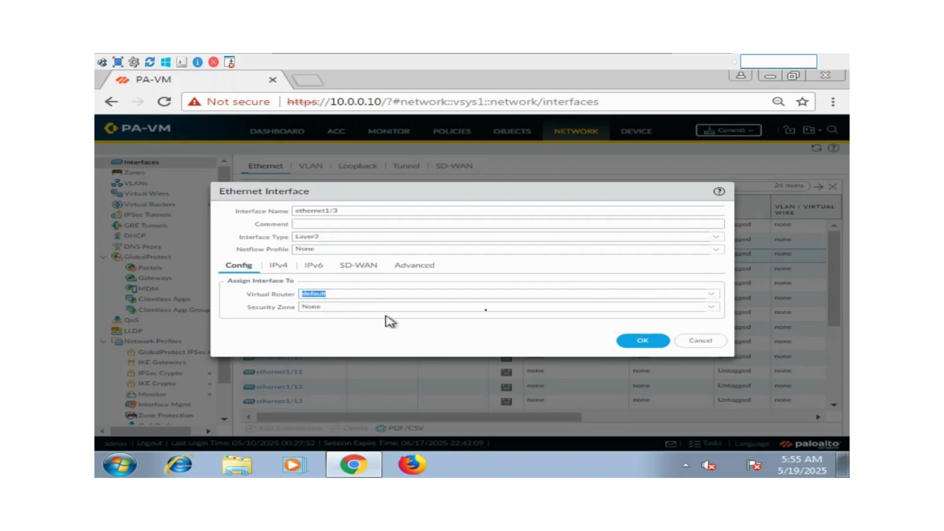
Create a new security zone named trust and assign it to ethernet1/3
{"action": "left_click", "coordinate": [711, 308]}
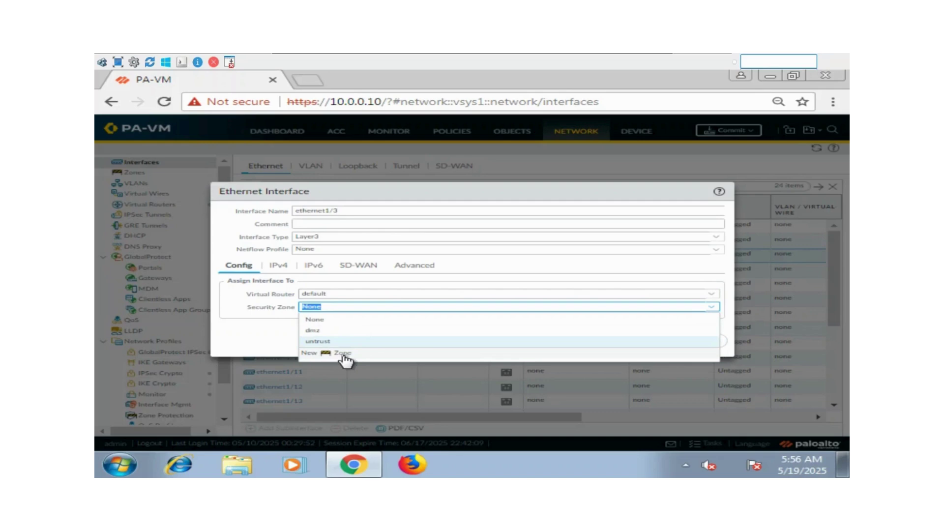
{"action": "left_click", "coordinate": [343, 356]}
{"action": "left_click", "coordinate": [344, 356]}
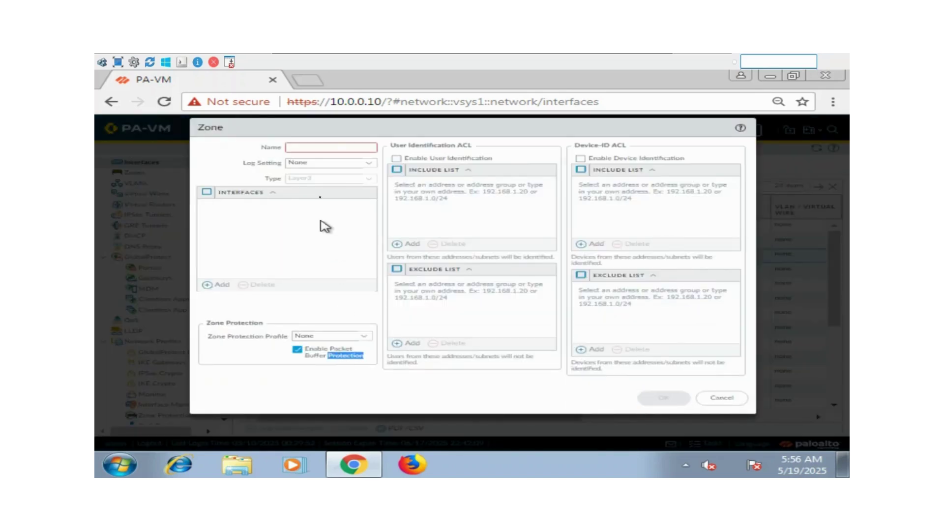
{"action": "left_click", "coordinate": [319, 149]}
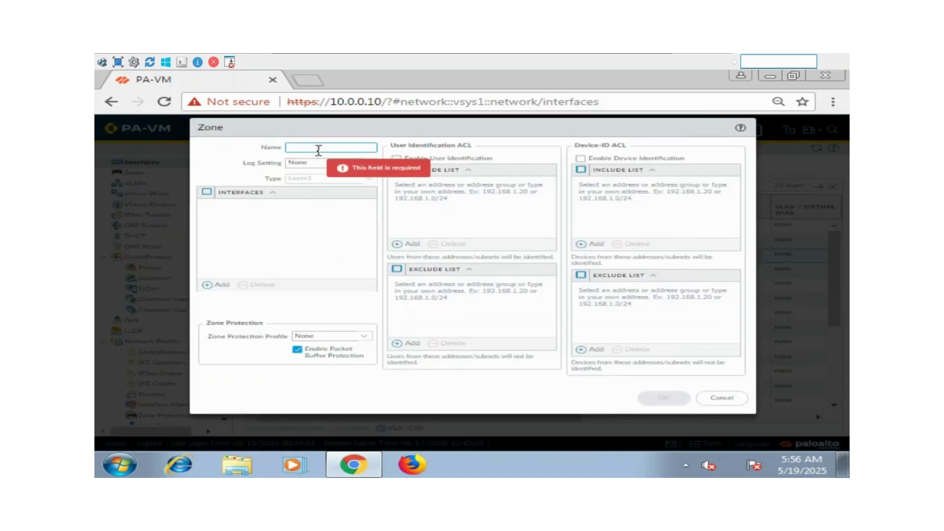
{"action": "type", "text": "trus"}
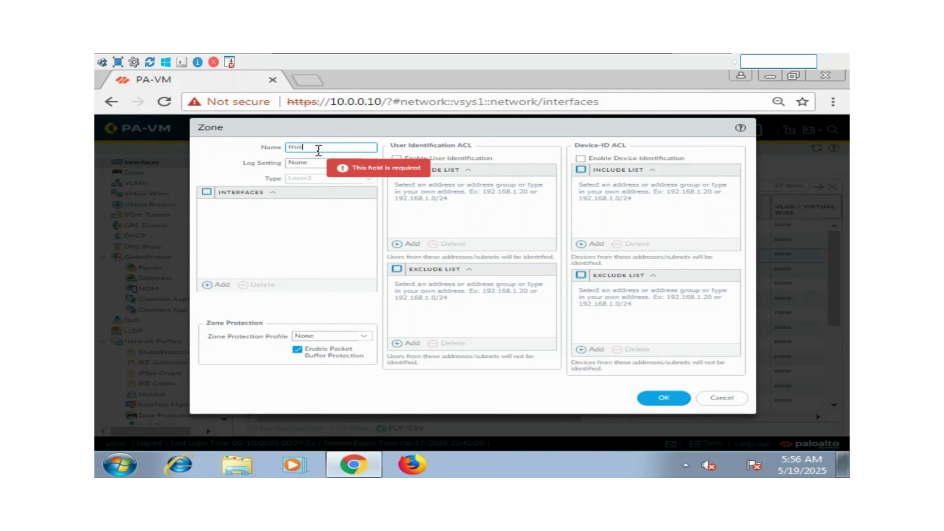
{"action": "type", "text": "t"}
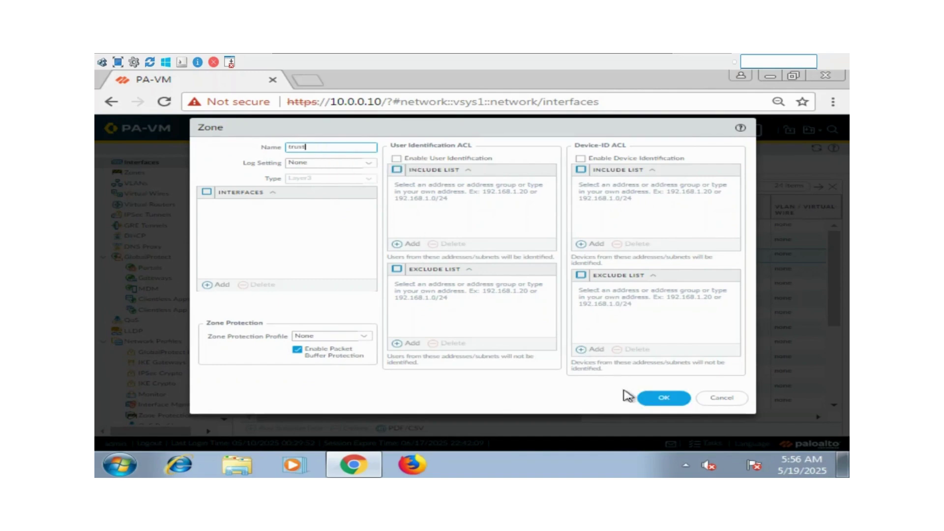
{"action": "left_click", "coordinate": [651, 402]}
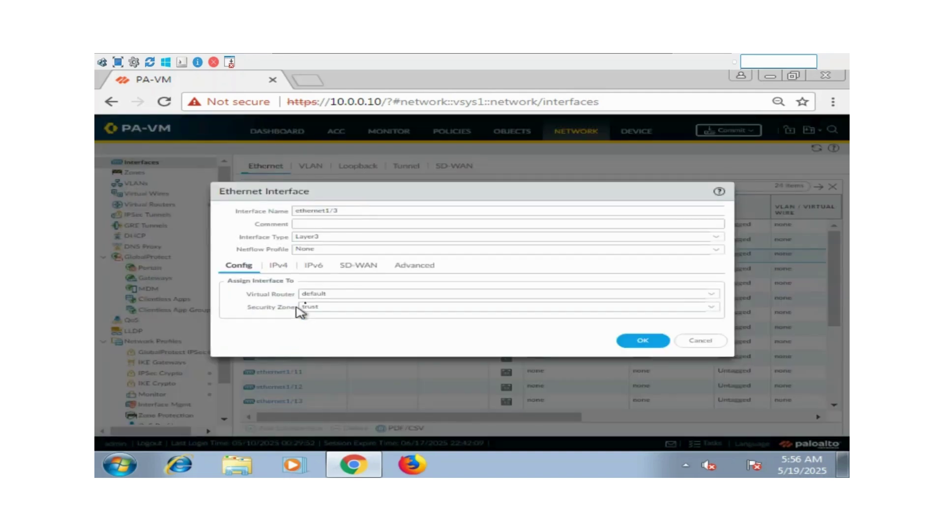
Add 192.168.1.10/24 as ethernet1/3's static IPv4 address and save the interface configuration
{"action": "left_click", "coordinate": [282, 270]}
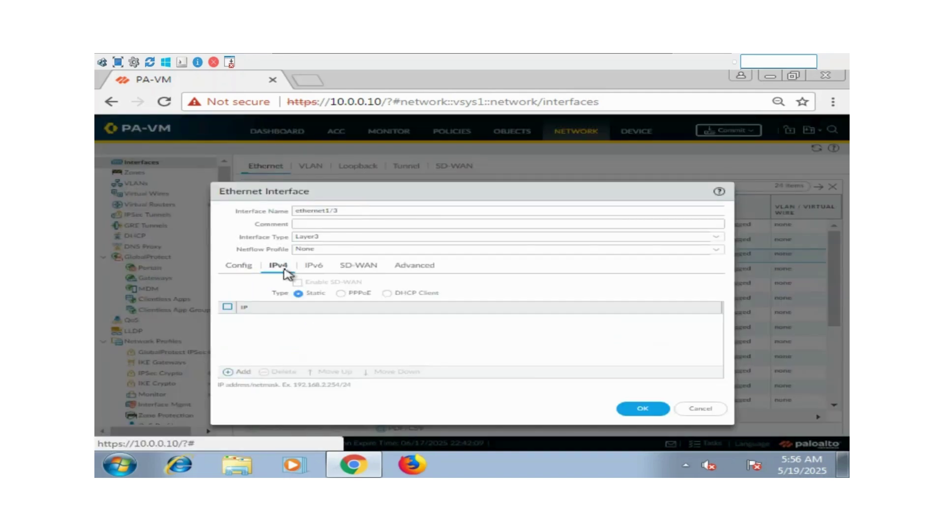
{"action": "left_click", "coordinate": [243, 372]}
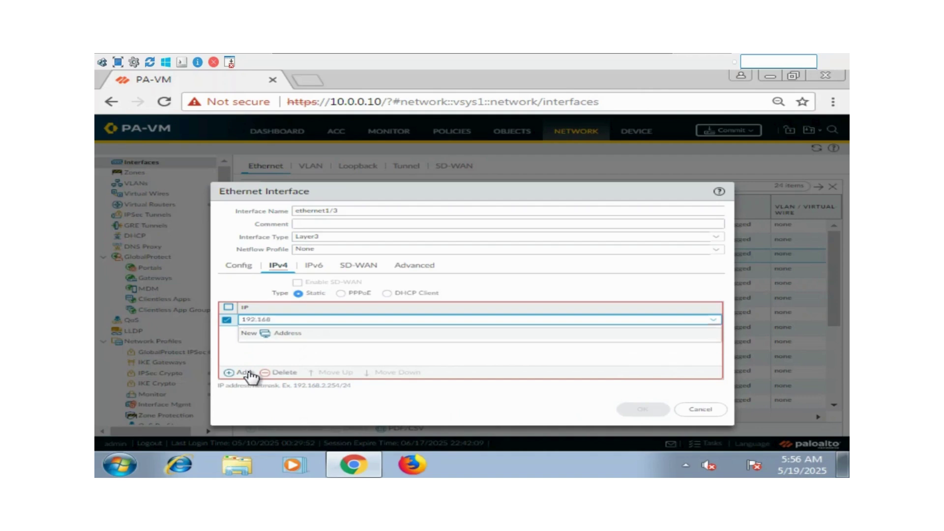
{"action": "type", "text": "192.168.1.10/24"}
{"action": "left_click", "coordinate": [516, 409]}
{"action": "left_click", "coordinate": [639, 408]}
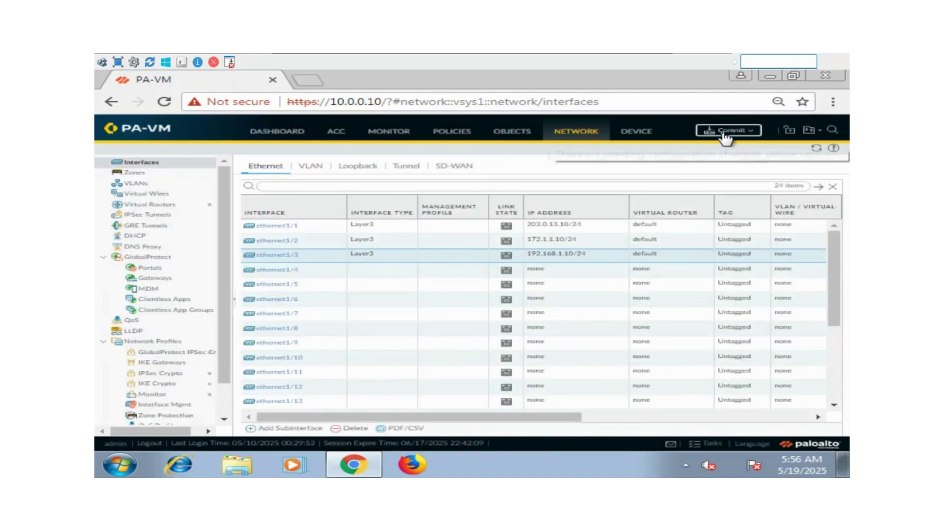
Commit all pending configuration changes and close the commit status window
{"action": "left_click", "coordinate": [720, 134]}
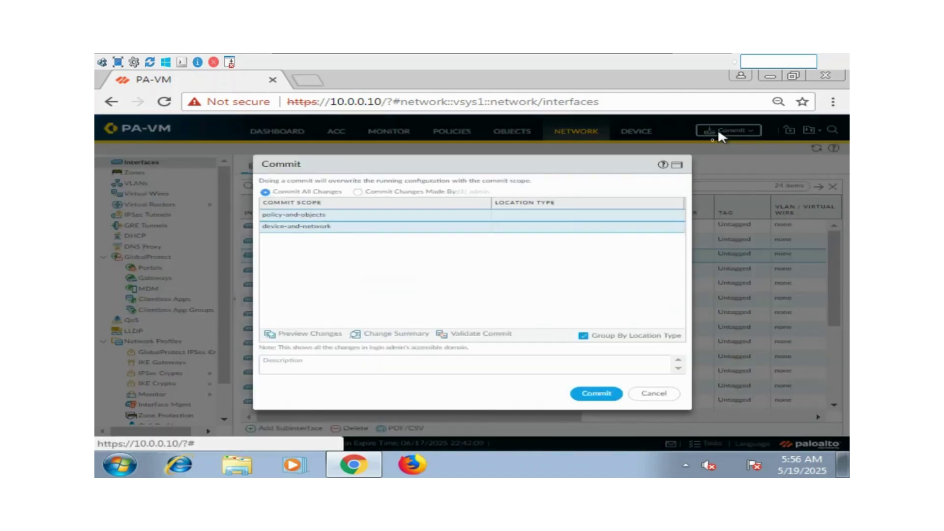
{"action": "left_click", "coordinate": [596, 393]}
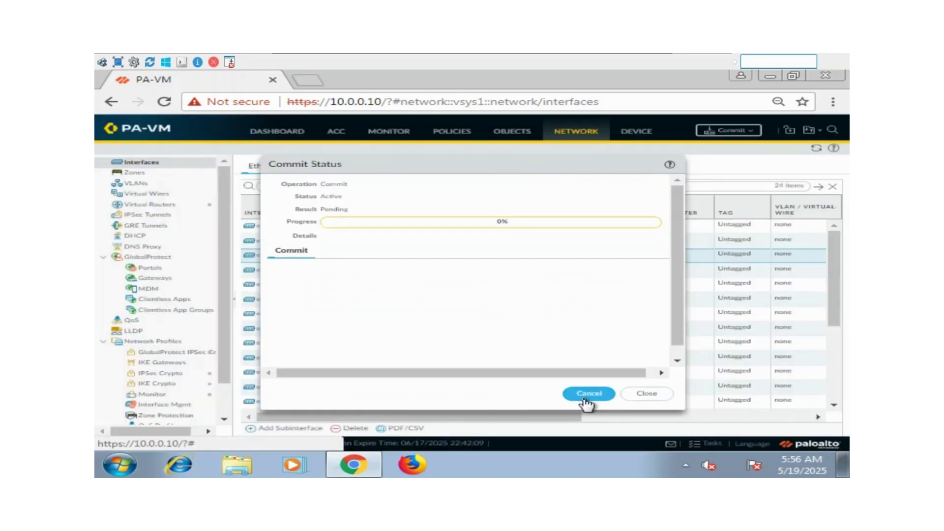
{"action": "left_click", "coordinate": [654, 395]}
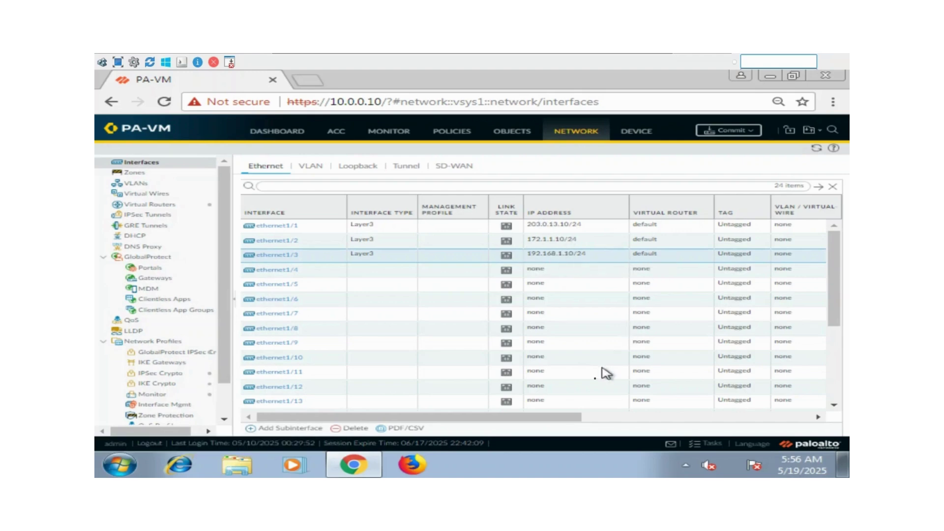
Check the security zones assigned to the Ethernet interfaces and the commit's progress in the Task Manager
{"action": "left_click_drag", "start_coordinate": [571, 421], "coordinate": [653, 428]}
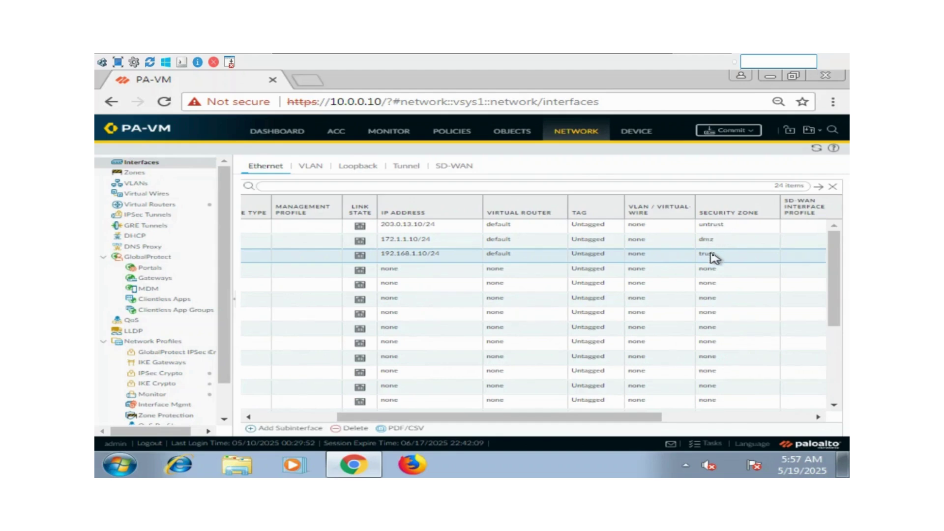
{"action": "left_click_drag", "start_coordinate": [650, 420], "coordinate": [367, 395]}
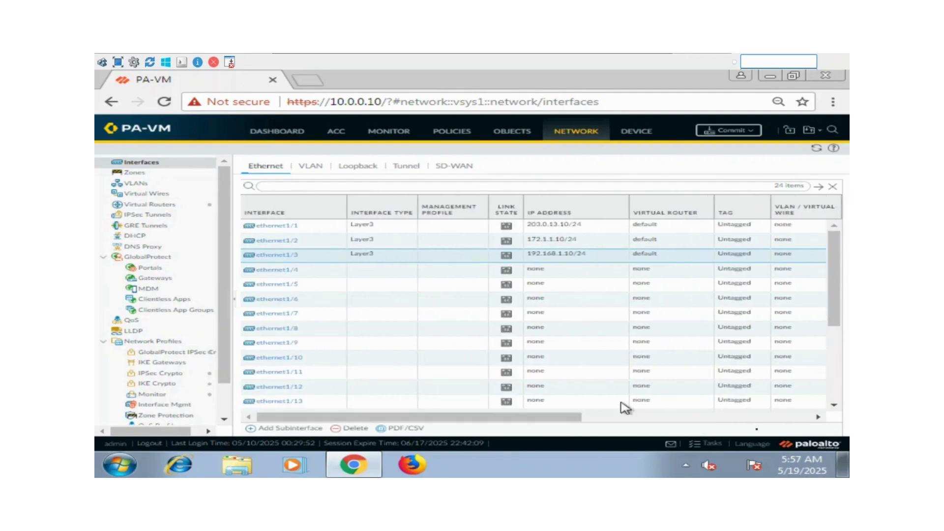
{"action": "left_click", "coordinate": [718, 450]}
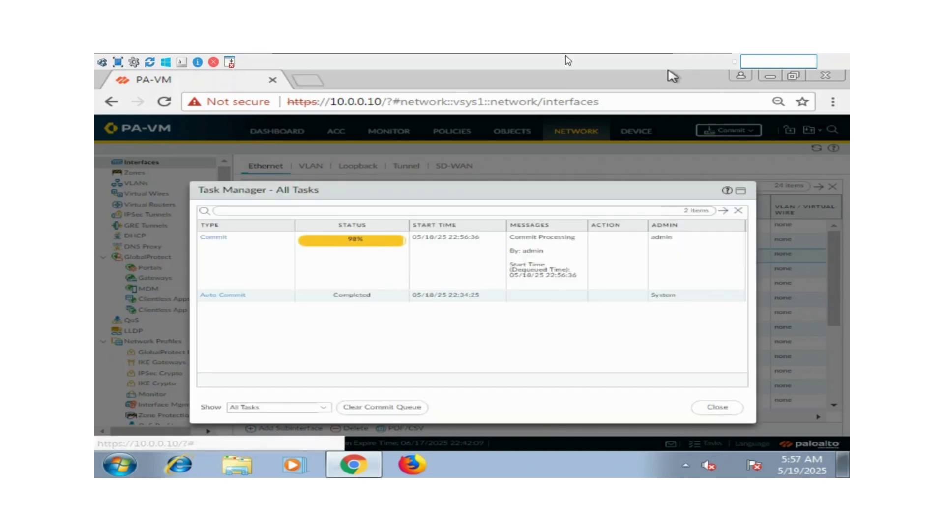
{"action": "mouse_move", "coordinate": [565, 55]}
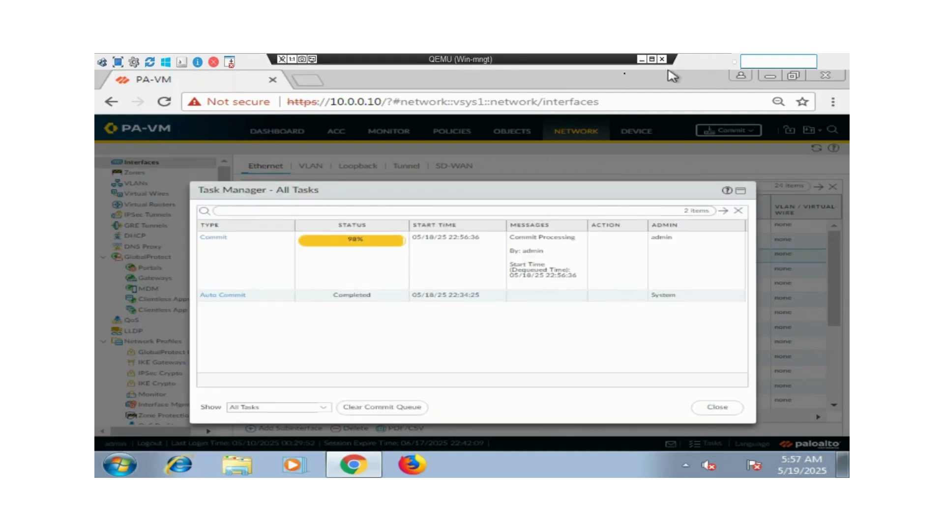
{"action": "left_click", "coordinate": [642, 59]}
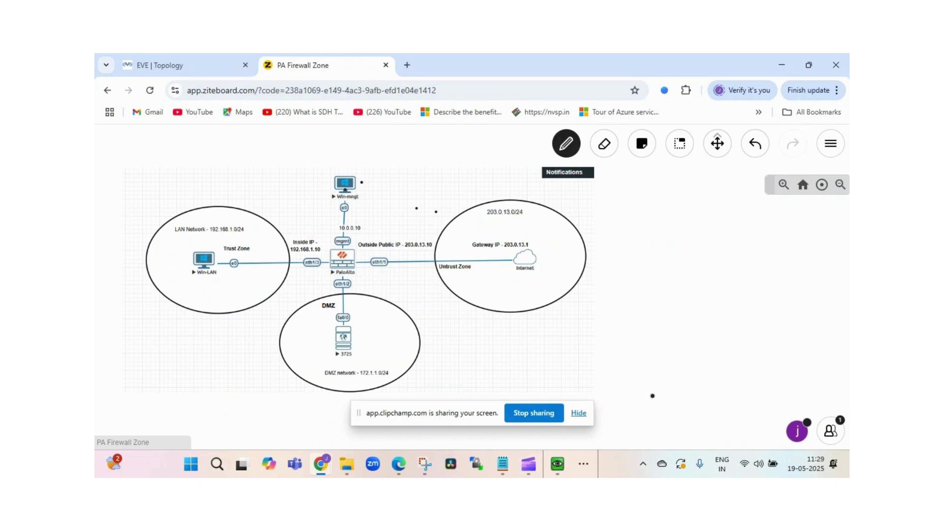
{"action": "left_click", "coordinate": [557, 465]}
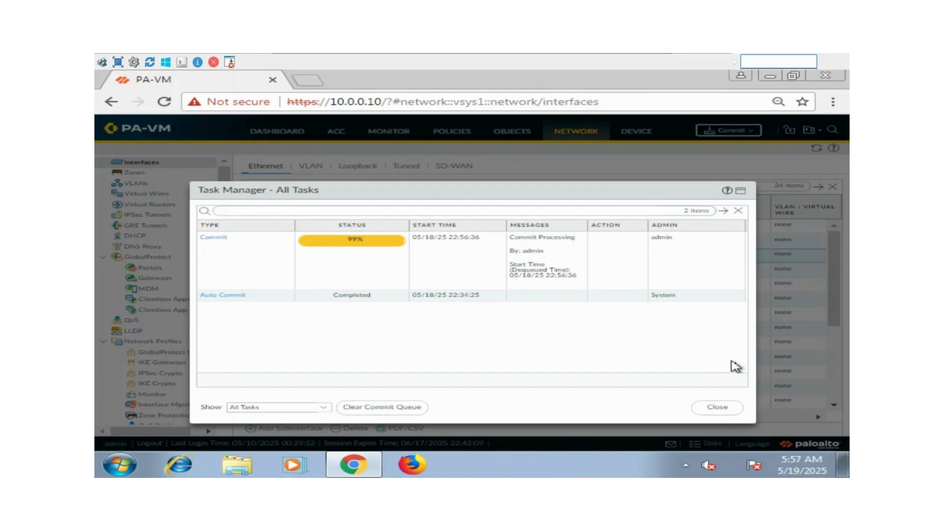
{"action": "left_click", "coordinate": [715, 409]}
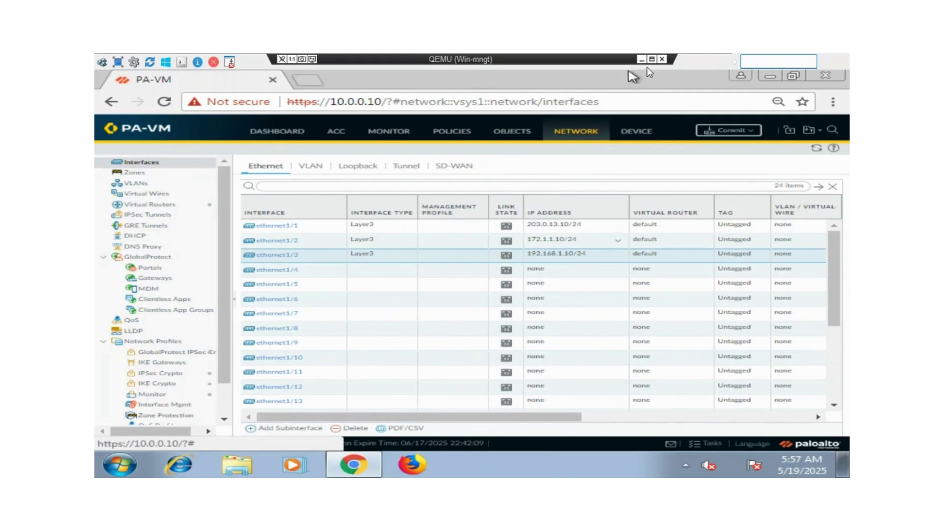
Review the trust, DMZ and untrust zones in the topology diagram and return to the firewall's management session
{"action": "mouse_move", "coordinate": [642, 54]}
{"action": "left_click", "coordinate": [642, 59]}
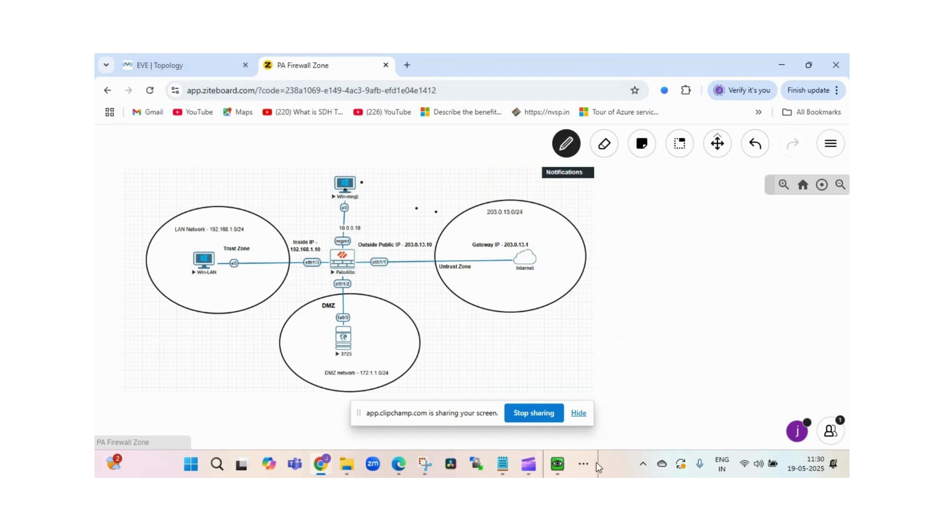
{"action": "left_click", "coordinate": [565, 468]}
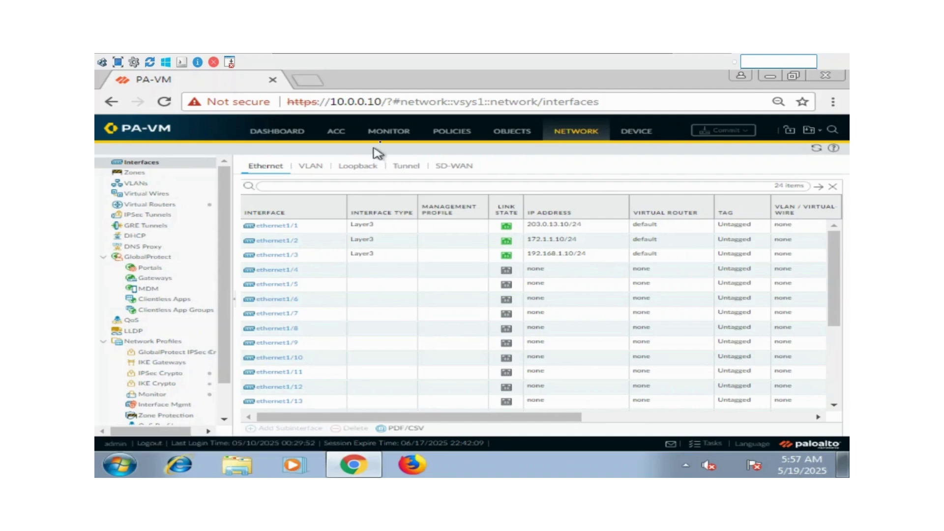
Review the actions of the default intrazone and interzone security rules, and start a new security policy rule
{"action": "left_click", "coordinate": [450, 140]}
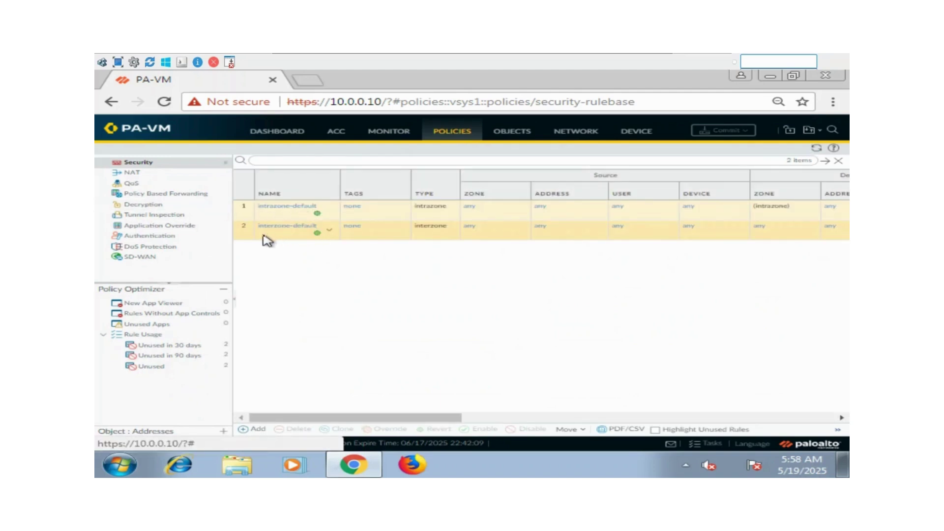
{"action": "left_click_drag", "start_coordinate": [374, 419], "coordinate": [528, 420]}
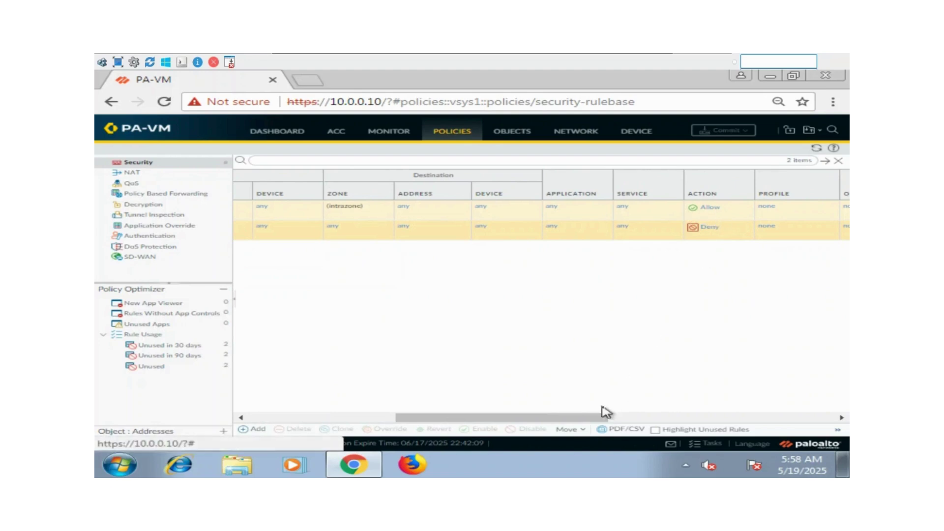
{"action": "left_click_drag", "start_coordinate": [600, 417], "coordinate": [438, 420]}
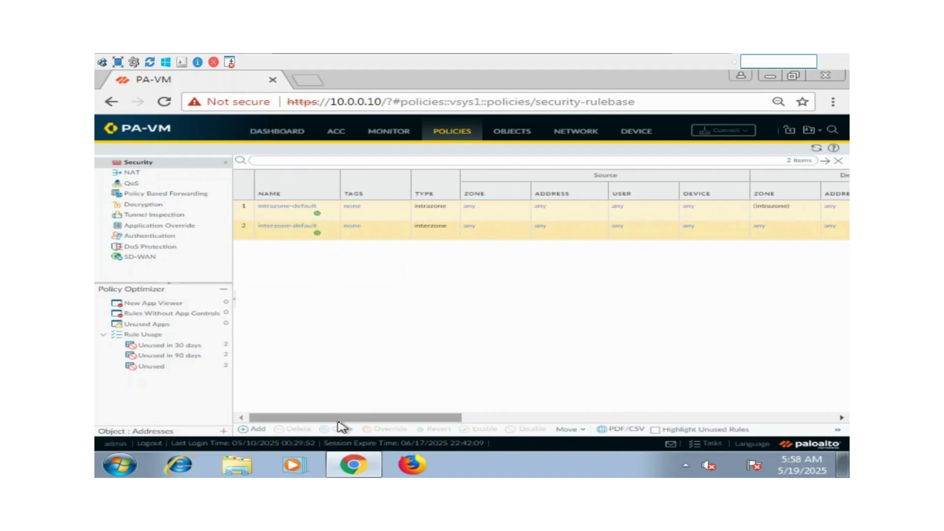
{"action": "left_click_drag", "start_coordinate": [338, 417], "coordinate": [544, 415]}
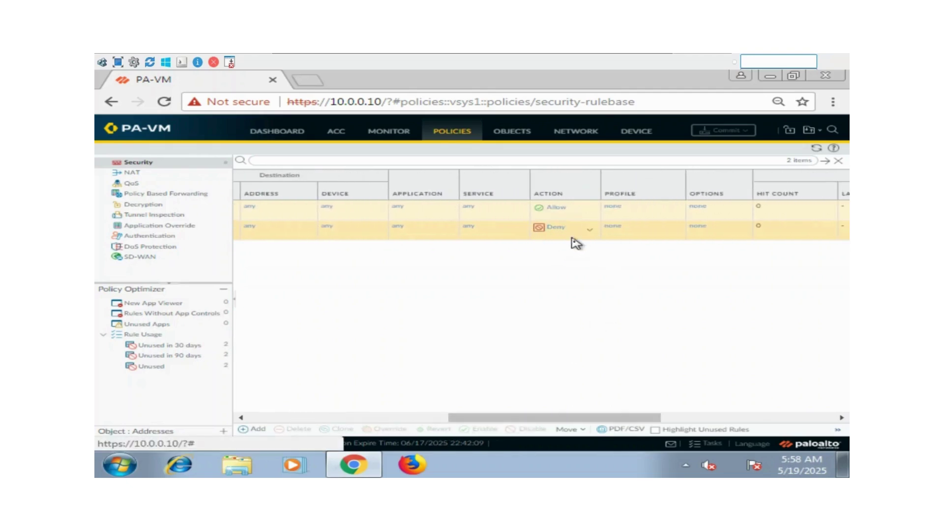
{"action": "left_click_drag", "start_coordinate": [611, 418], "coordinate": [380, 402]}
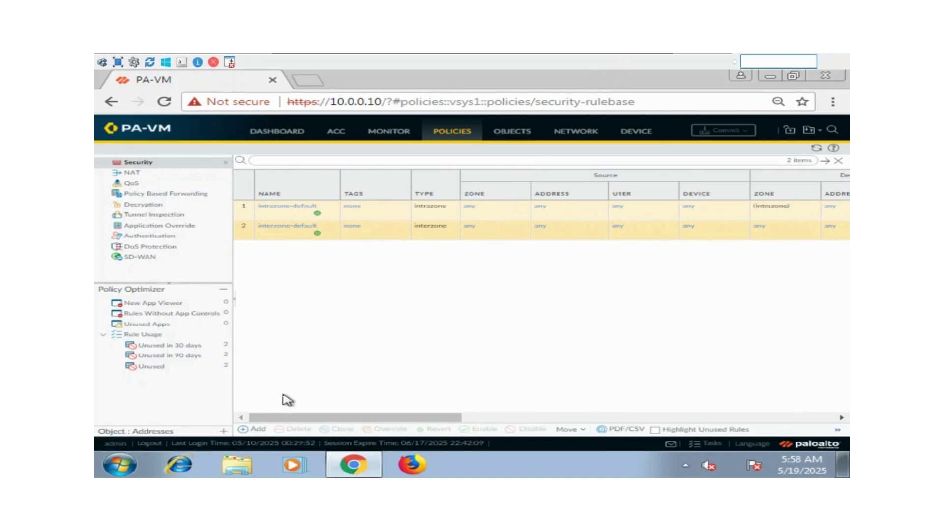
{"action": "left_click", "coordinate": [258, 429]}
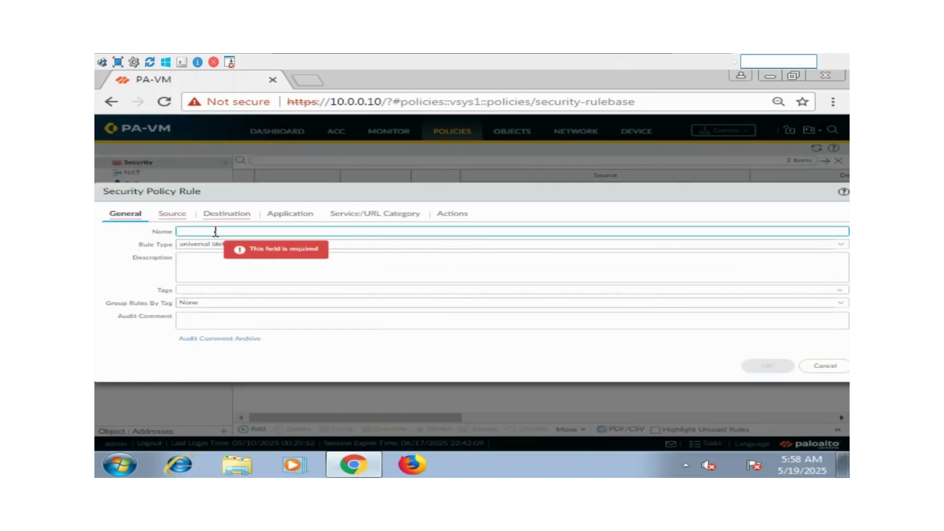
{"action": "key", "text": "shift"}
{"action": "key", "text": "shift"}
{"action": "key", "text": "shift"}
{"action": "key", "text": "shift"}
{"action": "key", "text": "shift"}
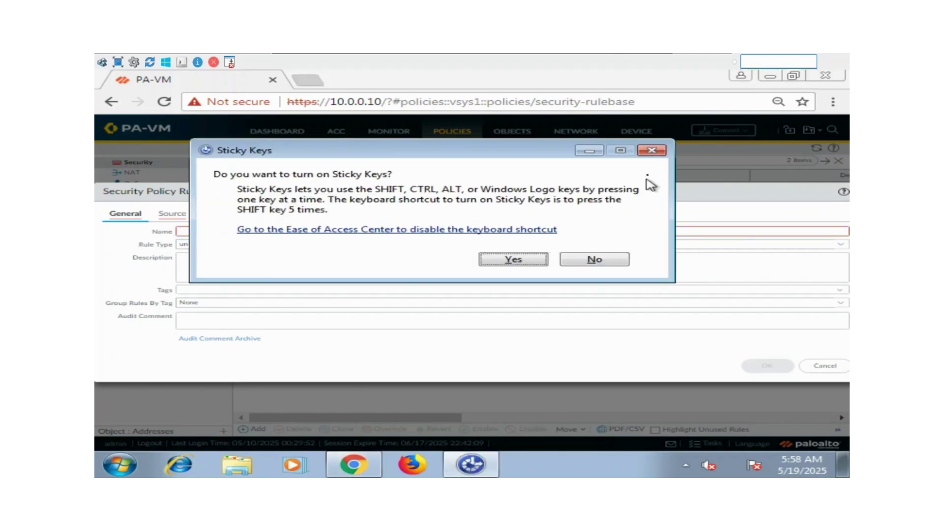
{"action": "left_click", "coordinate": [651, 150]}
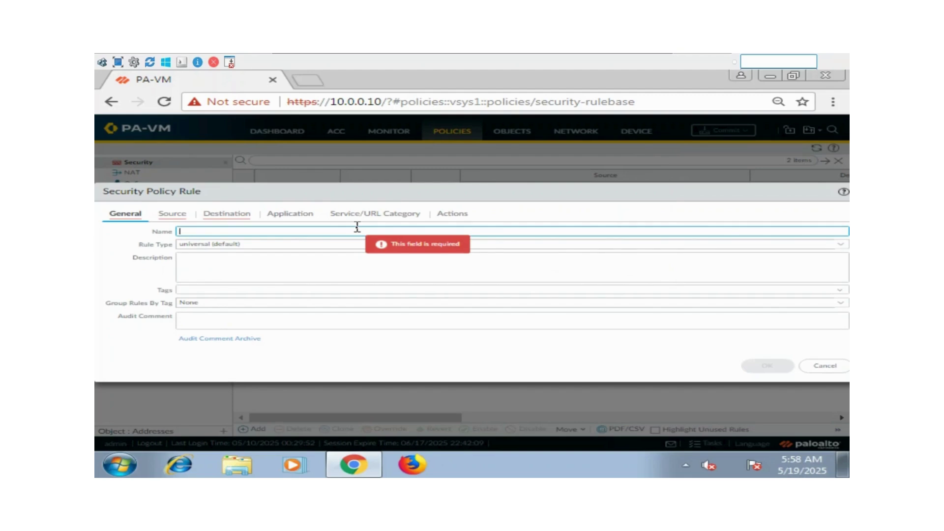
{"action": "type", "text": "trust to un"}
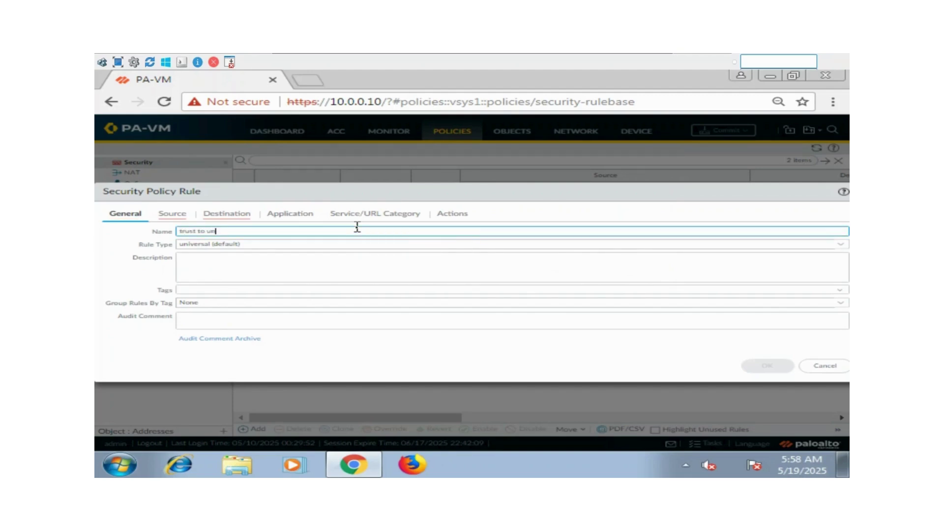
{"action": "type", "text": "tr"}
{"action": "key", "text": "BackSpace"}
{"action": "key", "text": "BackSpace"}
{"action": "key", "text": "BackSpace"}
{"action": "key", "text": "BackSpace"}
{"action": "key", "text": "BackSpace"}
{"action": "key", "text": "BackSpace"}
{"action": "key", "text": "BackSpace"}
{"action": "key", "text": "BackSpace"}
{"action": "key", "text": "BackSpace"}
{"action": "key", "text": "BackSpace"}
{"action": "key", "text": "BackSpace"}
Name the new security policy rule "lan to internet", leaving the description and audit comment empty
{"action": "type", "text": "lan to internet"}
{"action": "left_click", "coordinate": [184, 260]}
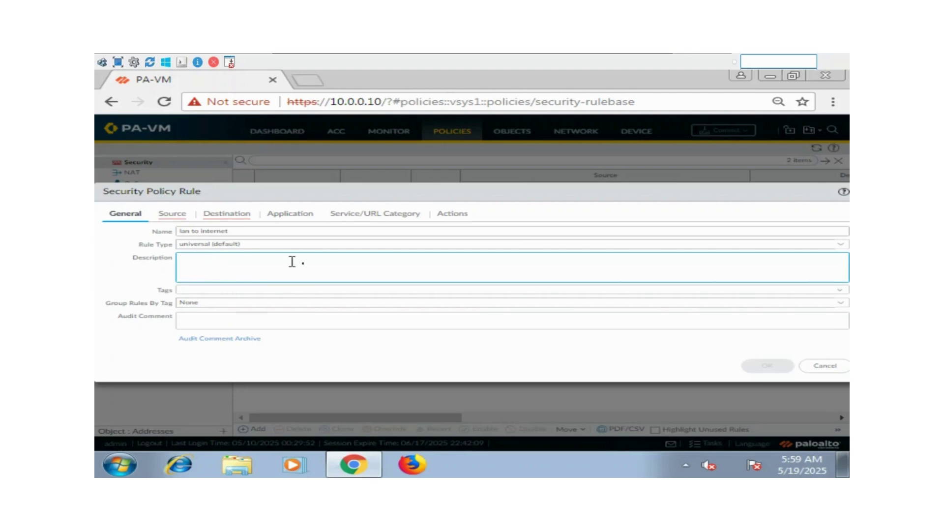
{"action": "left_click", "coordinate": [216, 327]}
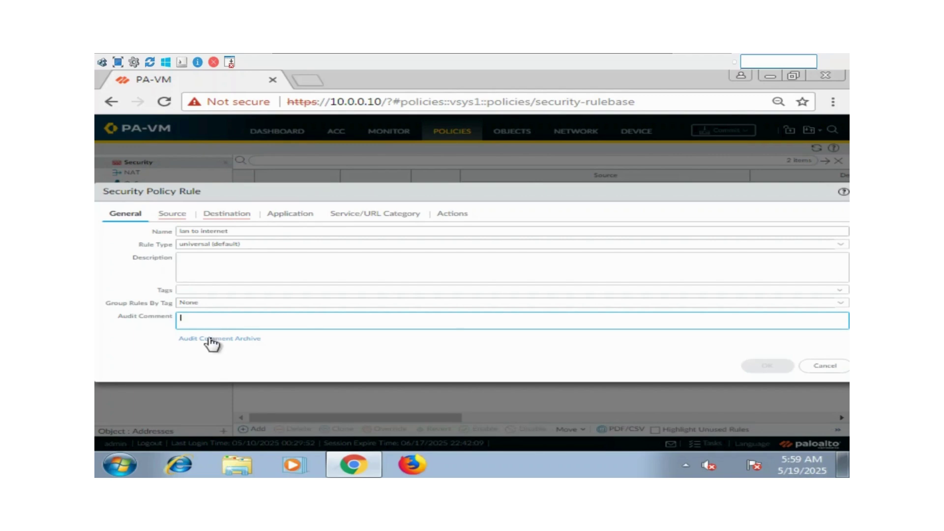
Add trust as the source zone of the security policy rule
{"action": "left_click", "coordinate": [173, 221]}
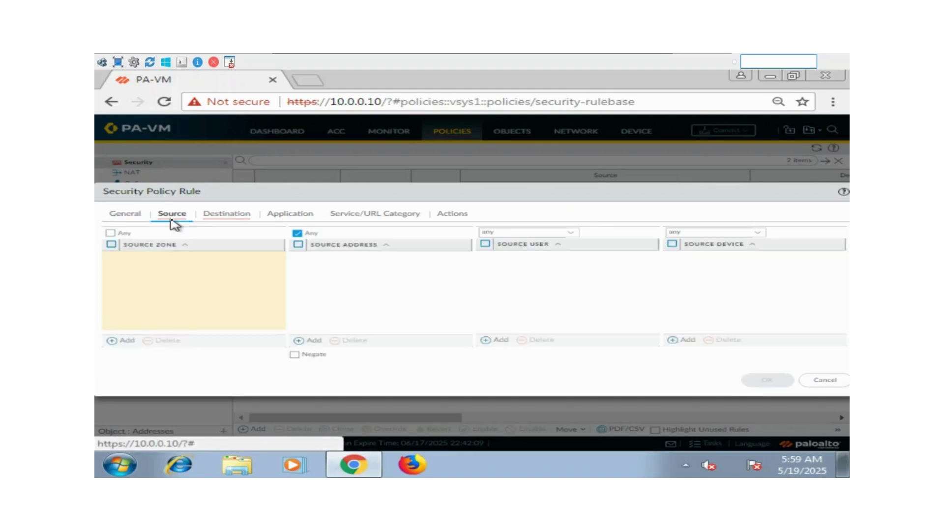
{"action": "left_click", "coordinate": [124, 343]}
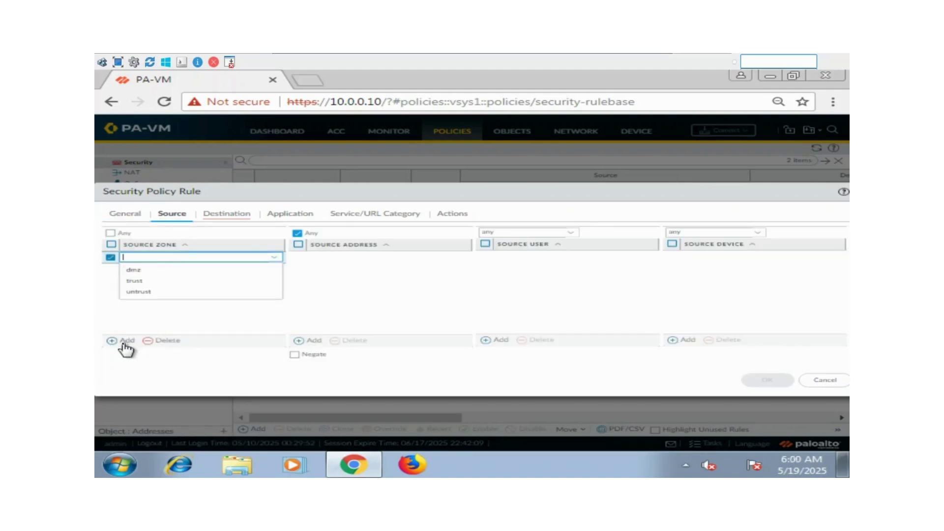
{"action": "left_click", "coordinate": [144, 280]}
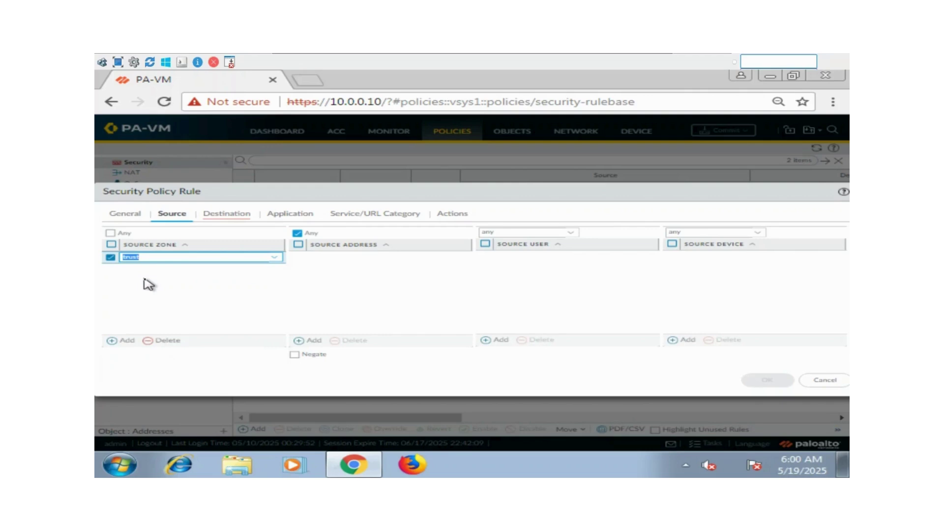
{"action": "left_click", "coordinate": [166, 389]}
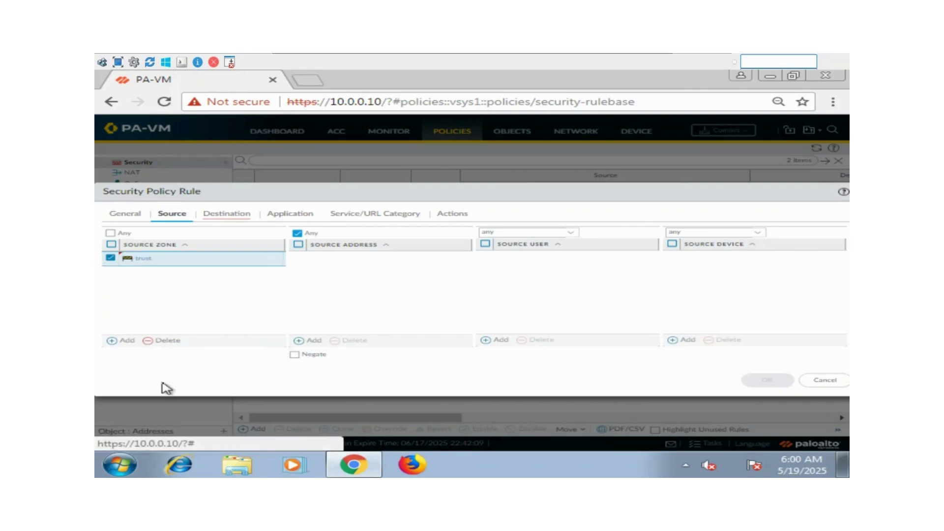
Create an IP Netmask address object named "Lan - 192.168.1.0-24" with value 192.168.1.0/24 as the rule's source address
{"action": "left_click", "coordinate": [311, 341]}
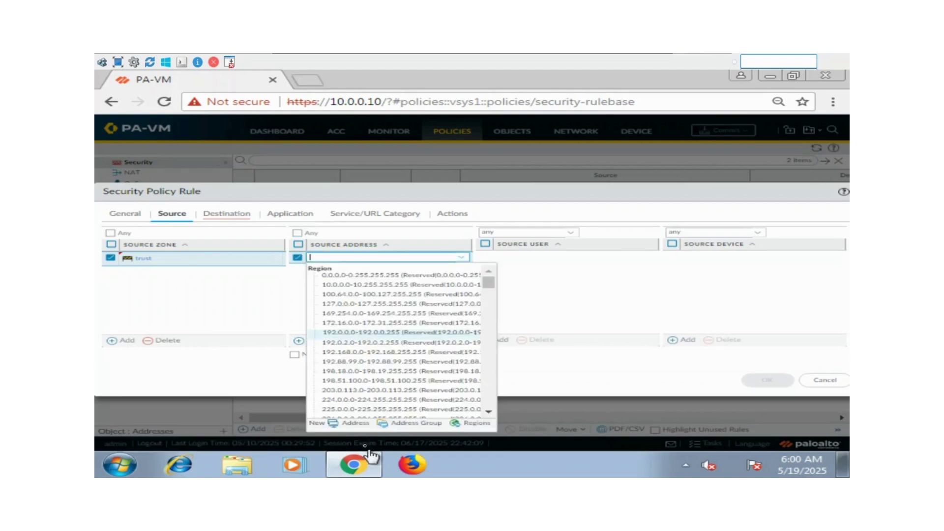
{"action": "left_click", "coordinate": [355, 430]}
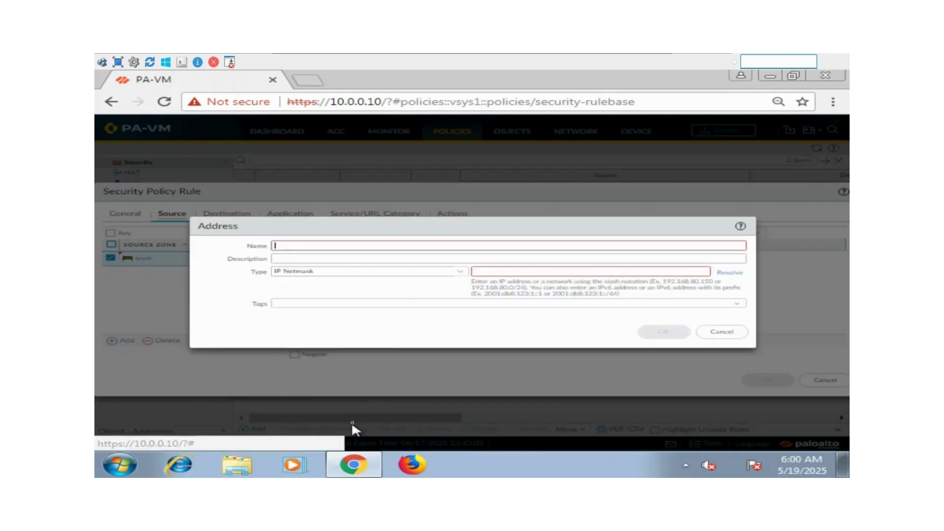
{"action": "type", "text": "Lan"}
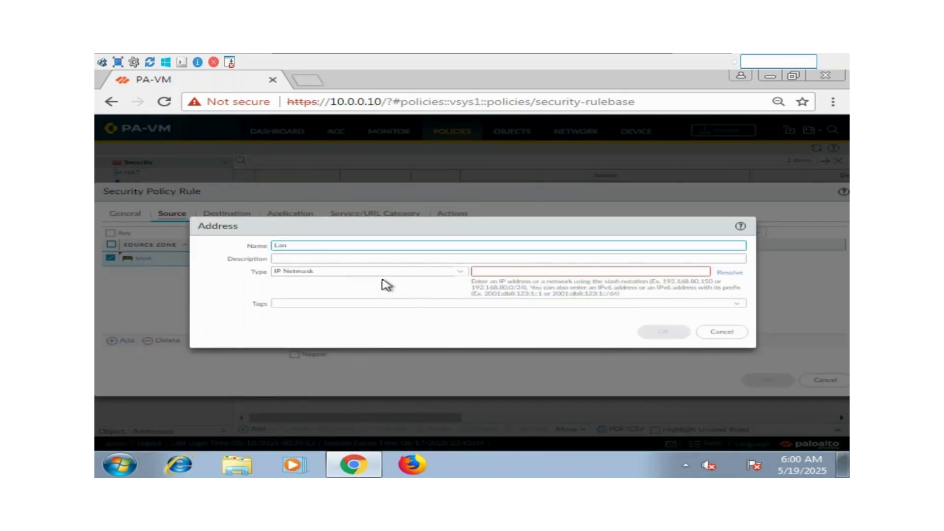
{"action": "type", "text": " - "}
{"action": "type", "text": "192.168"}
{"action": "type", "text": ".1."}
{"action": "type", "text": "0/2"}
{"action": "type", "text": "2"}
{"action": "type", "text": "4"}
{"action": "left_click", "coordinate": [492, 272]}
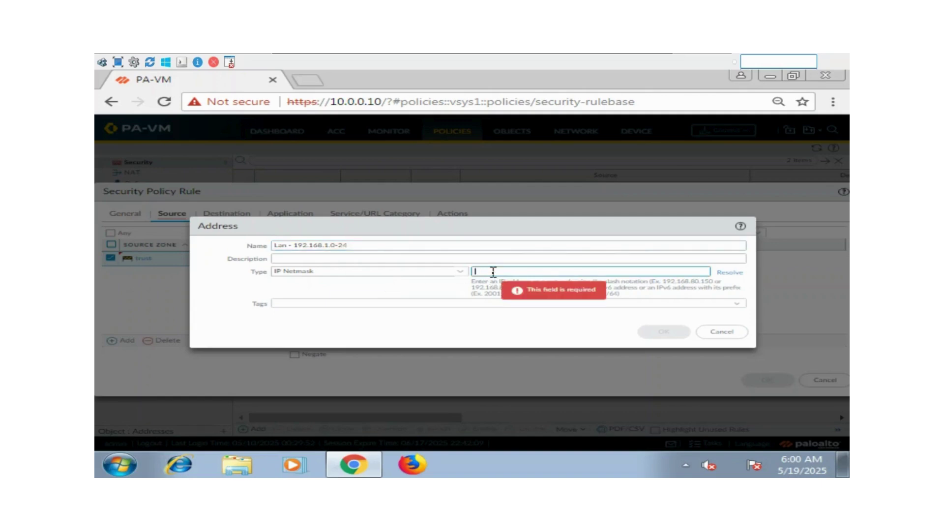
{"action": "type", "text": "192.168.1.0/24"}
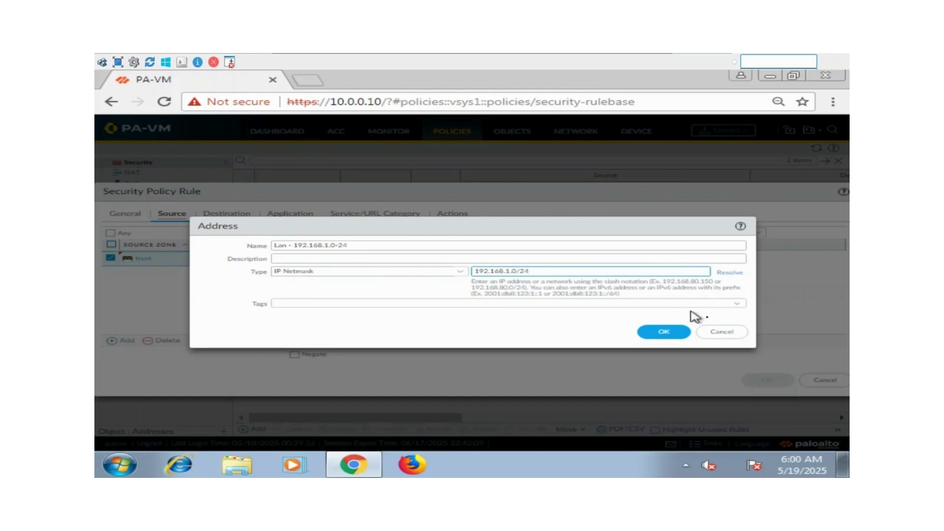
{"action": "left_click", "coordinate": [669, 335]}
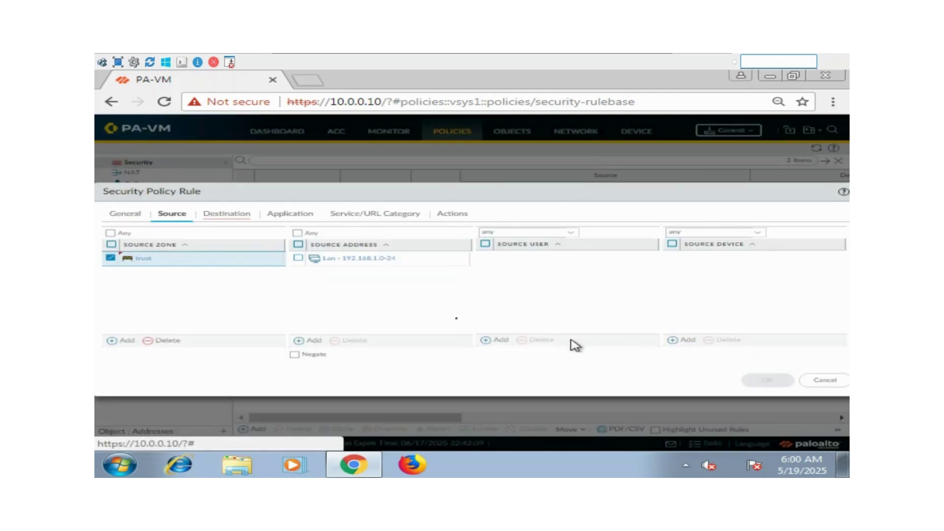
Add untrust as the destination zone of the security policy rule
{"action": "left_click", "coordinate": [228, 216]}
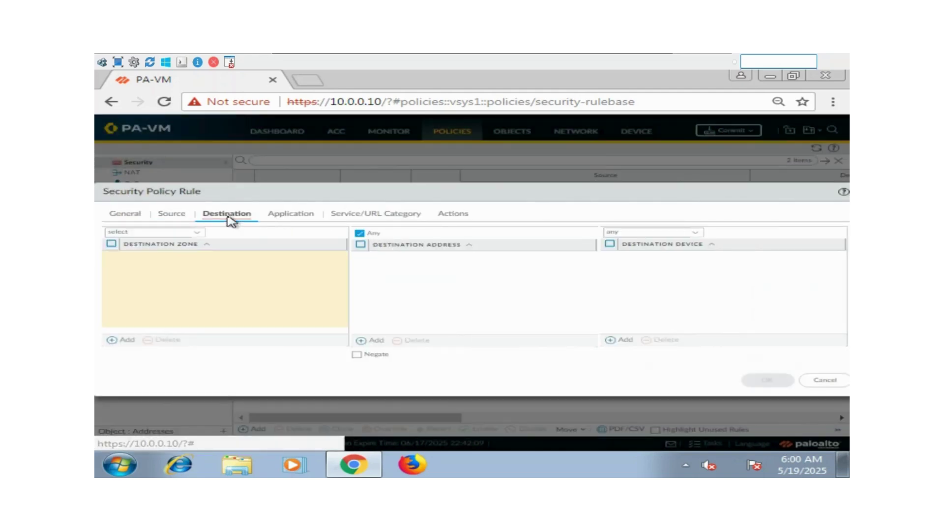
{"action": "left_click", "coordinate": [123, 340]}
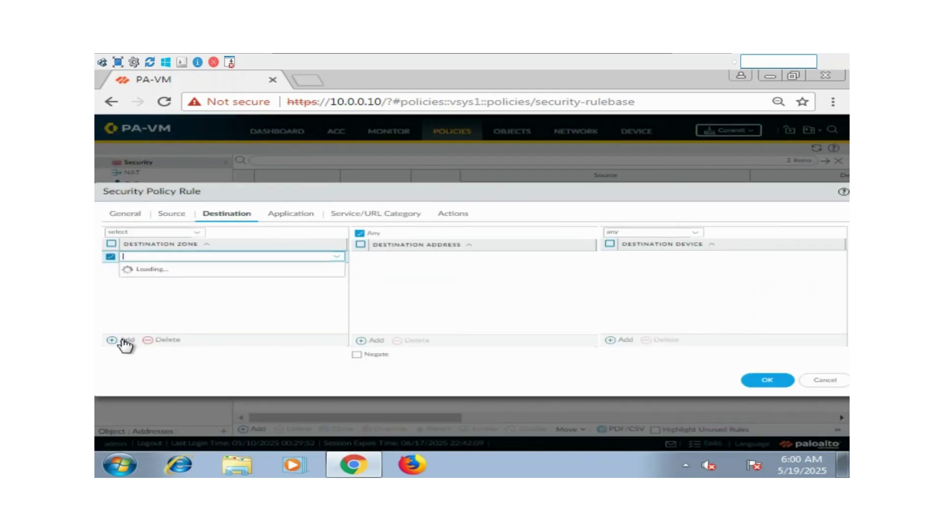
{"action": "left_click", "coordinate": [144, 296]}
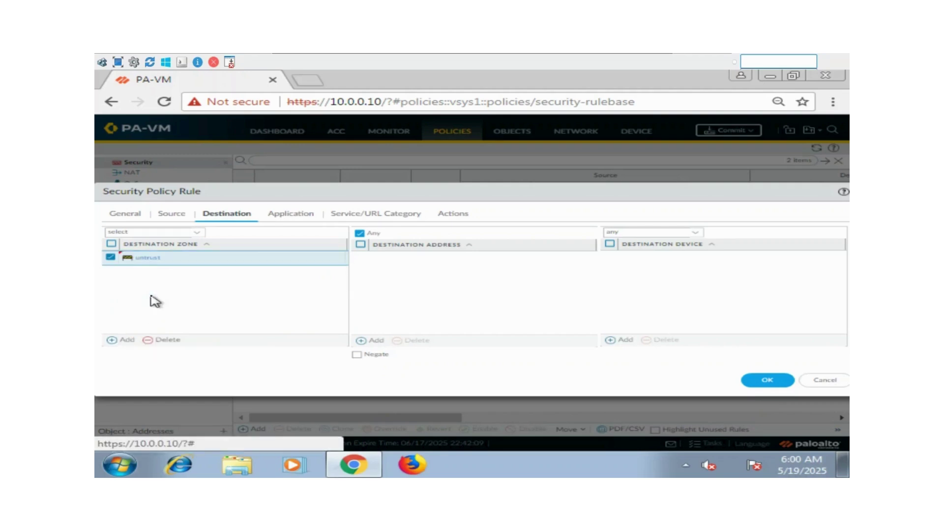
Create an IP Netmask address object named "public - 203.0.13.0-24" with value 203.0.13.0/24 as the rule's destination address
{"action": "left_click", "coordinate": [384, 343]}
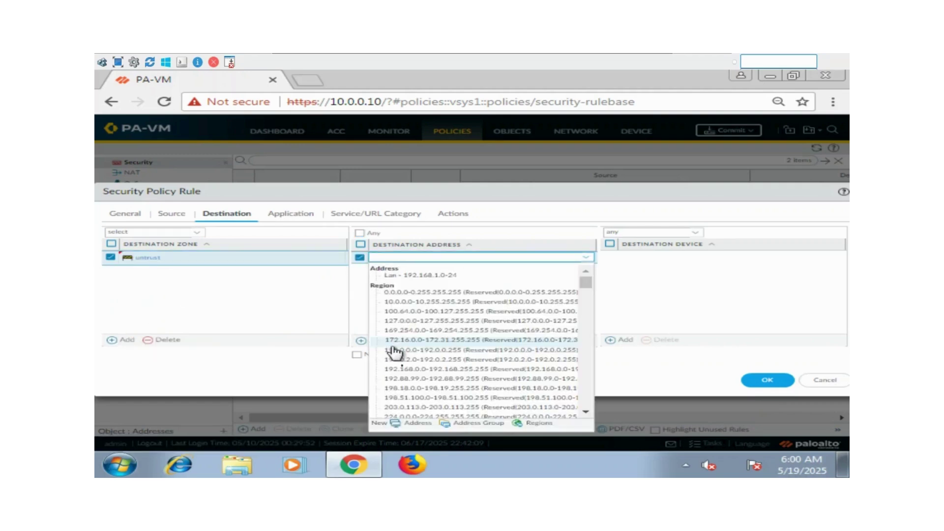
{"action": "left_click", "coordinate": [416, 423]}
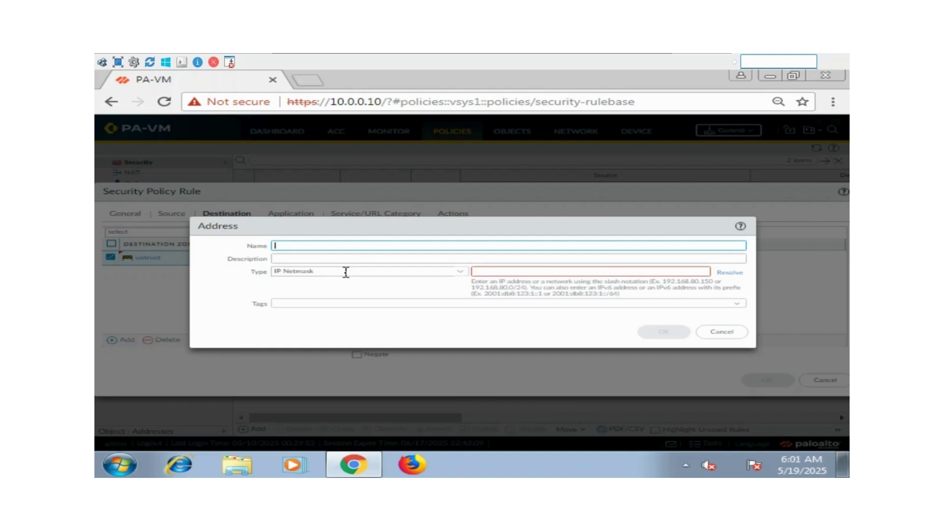
{"action": "type", "text": "public - 203.0.13.0-24"}
{"action": "left_click", "coordinate": [502, 271]}
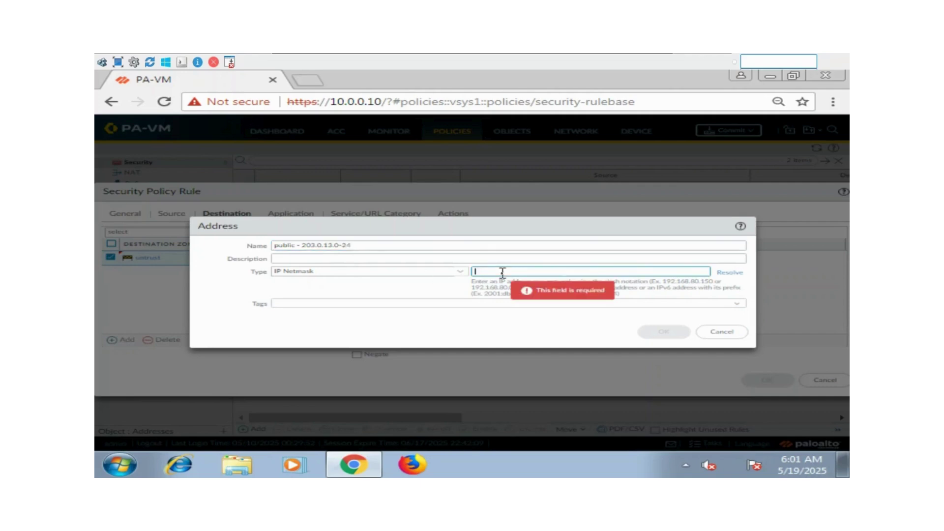
{"action": "type", "text": "203.0"}
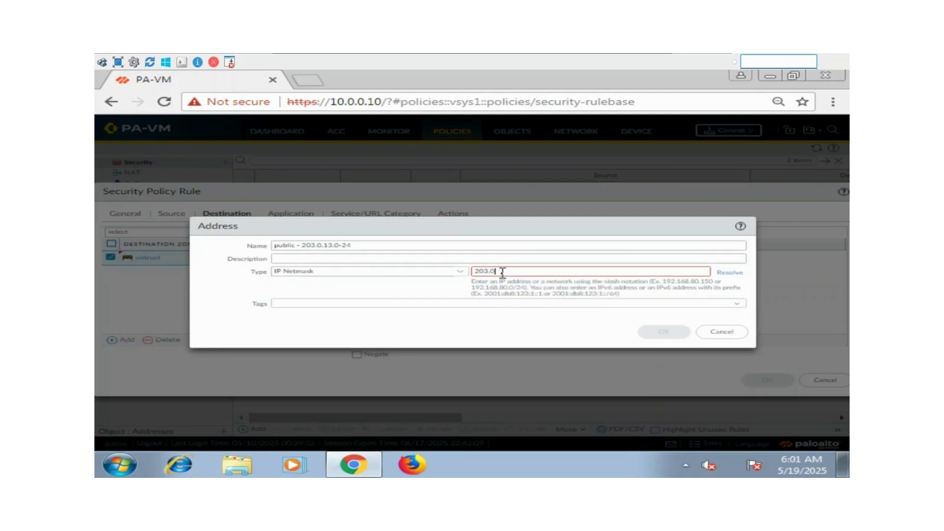
{"action": "type", "text": ".13.0/24"}
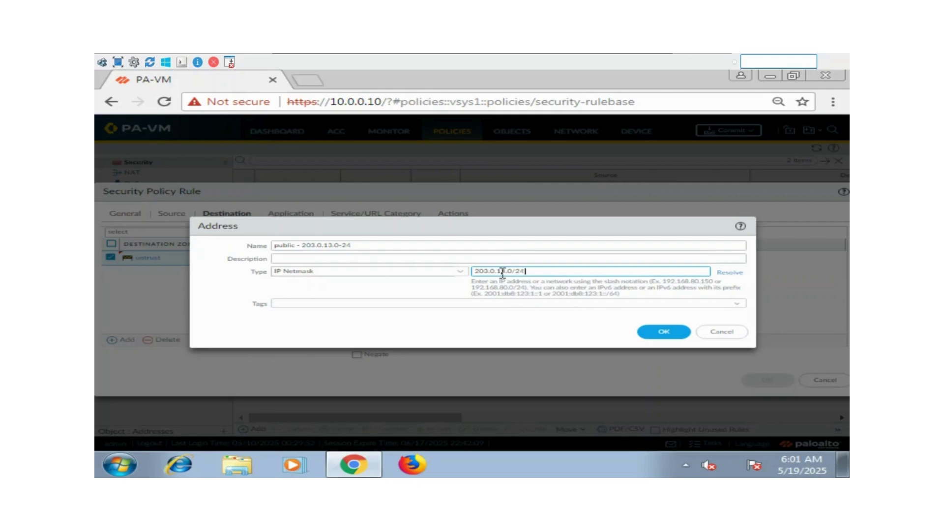
{"action": "left_click", "coordinate": [663, 332]}
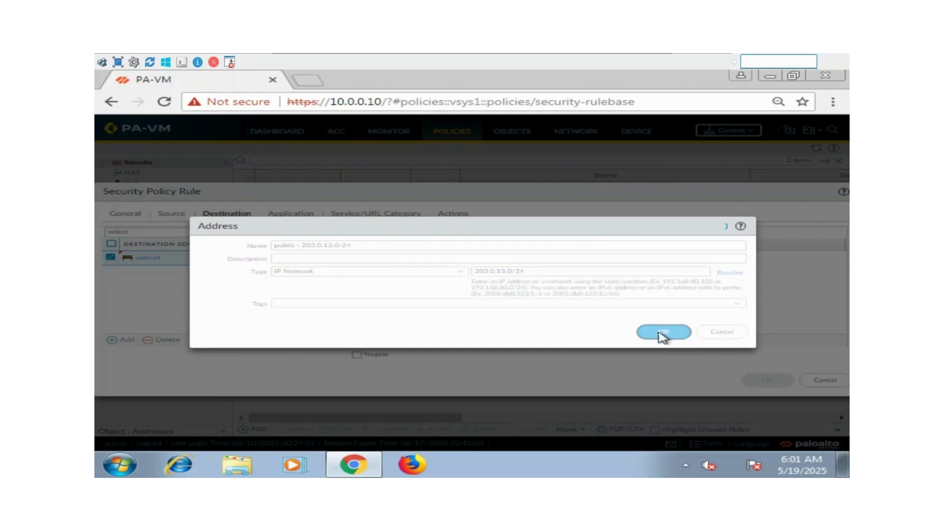
Add ssl to the applications matched by the security policy rule
{"action": "left_click", "coordinate": [310, 216]}
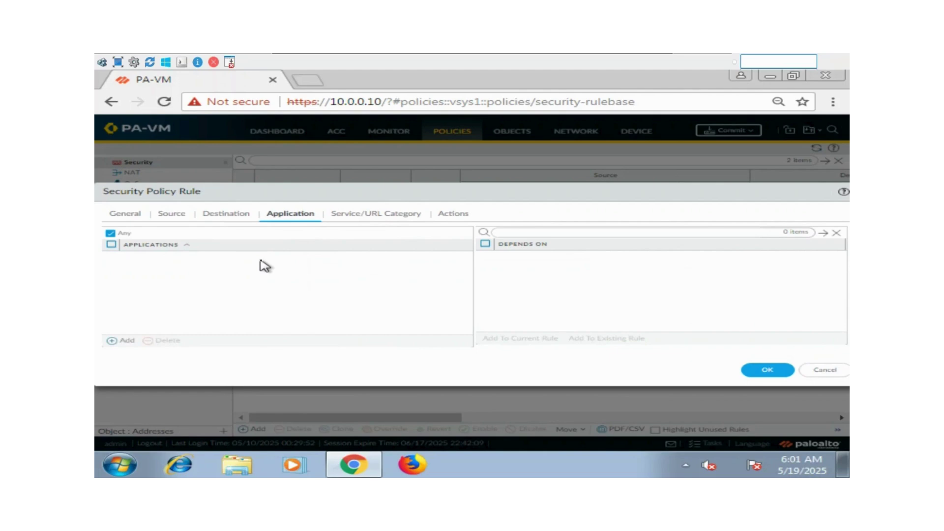
{"action": "left_click", "coordinate": [127, 346]}
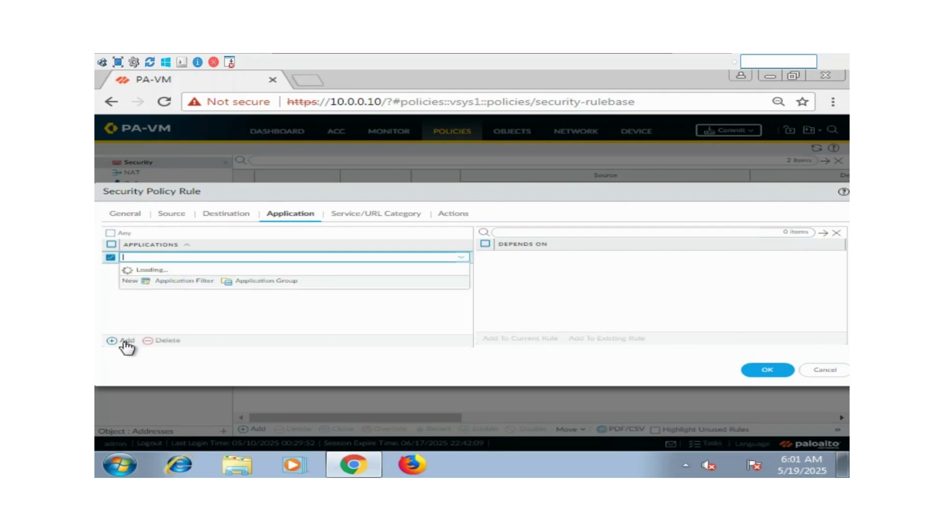
{"action": "type", "text": "ssl"}
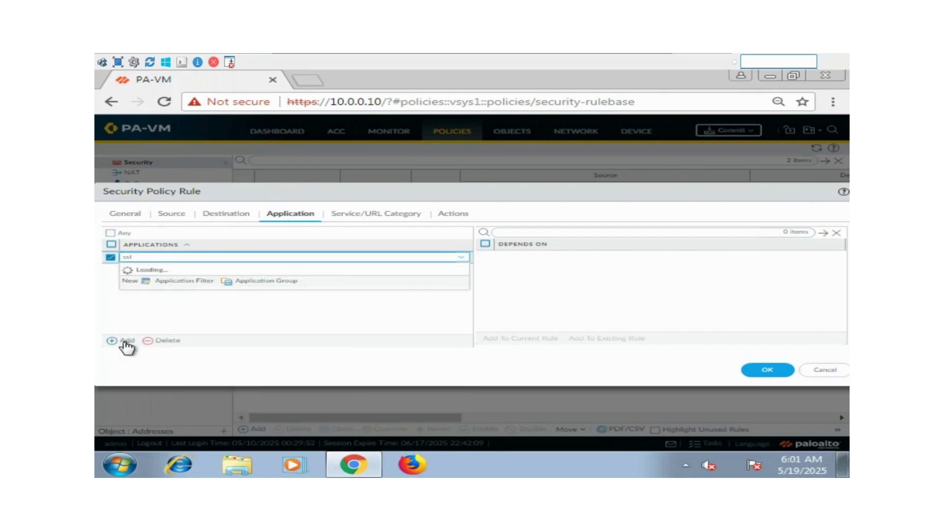
{"action": "left_click", "coordinate": [150, 298]}
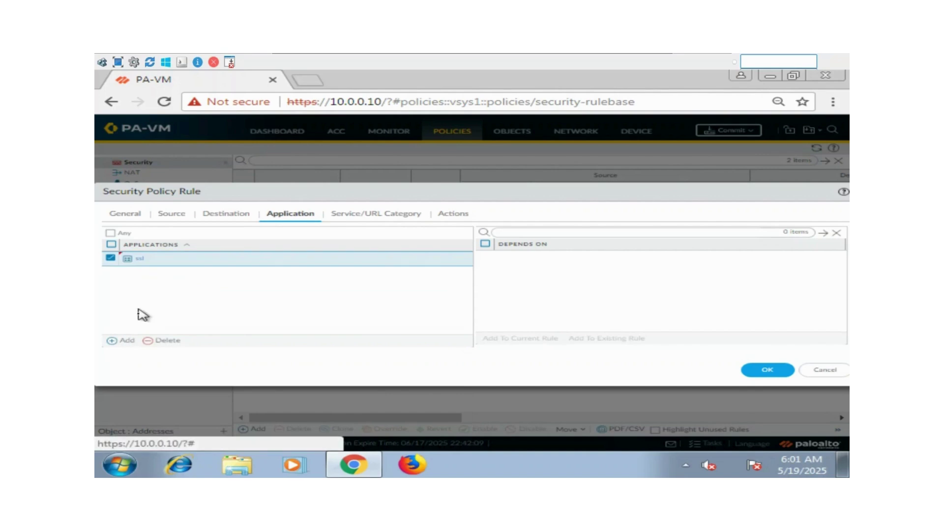
Add web-browsing as a second application of the security policy rule
{"action": "left_click", "coordinate": [127, 340]}
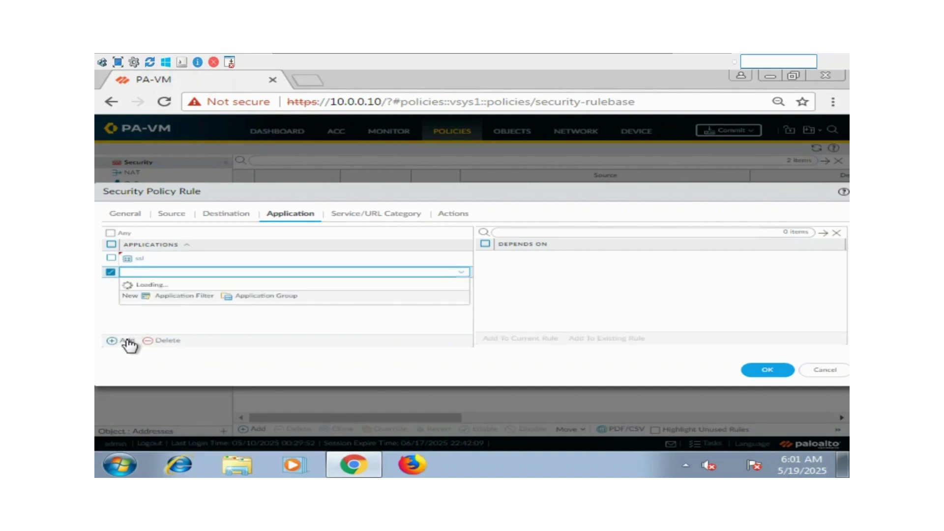
{"action": "type", "text": "web"}
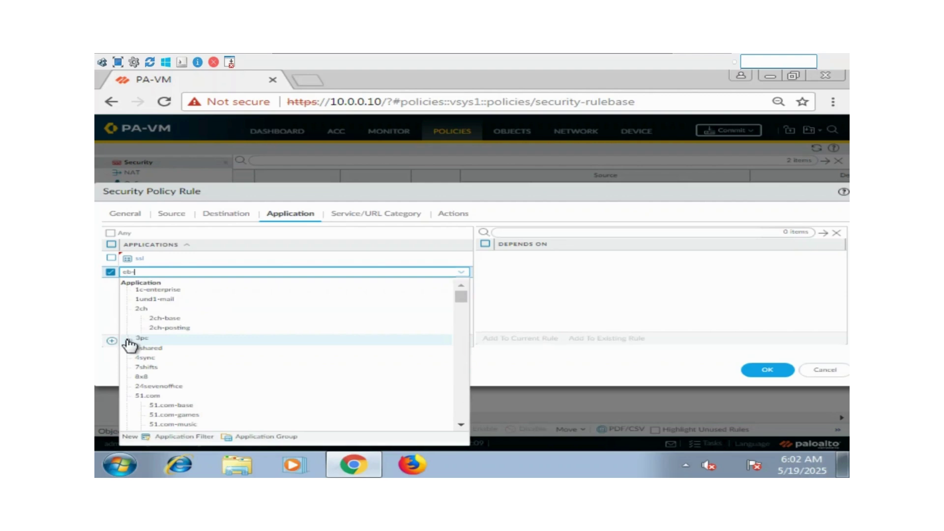
{"action": "key", "text": "BackSpace"}
{"action": "key", "text": "BackSpace"}
{"action": "type", "text": "web"}
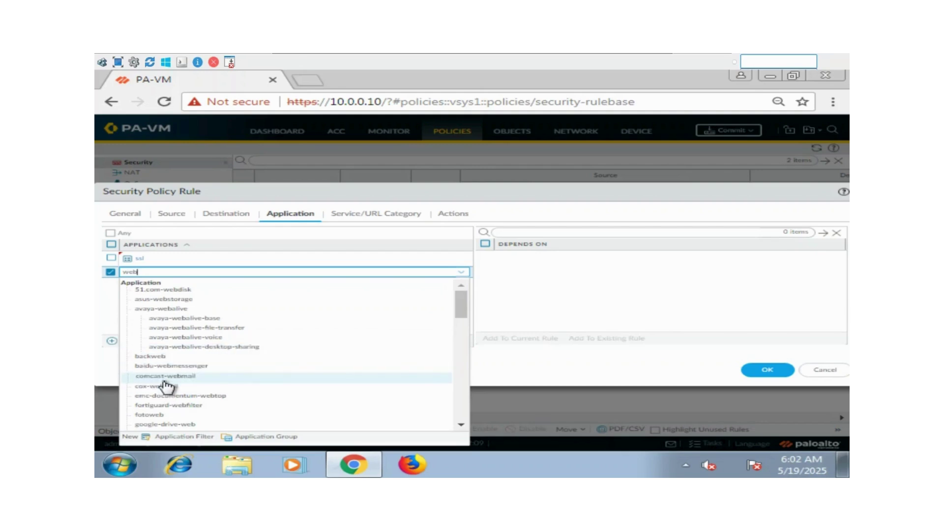
{"action": "type", "text": "-b"}
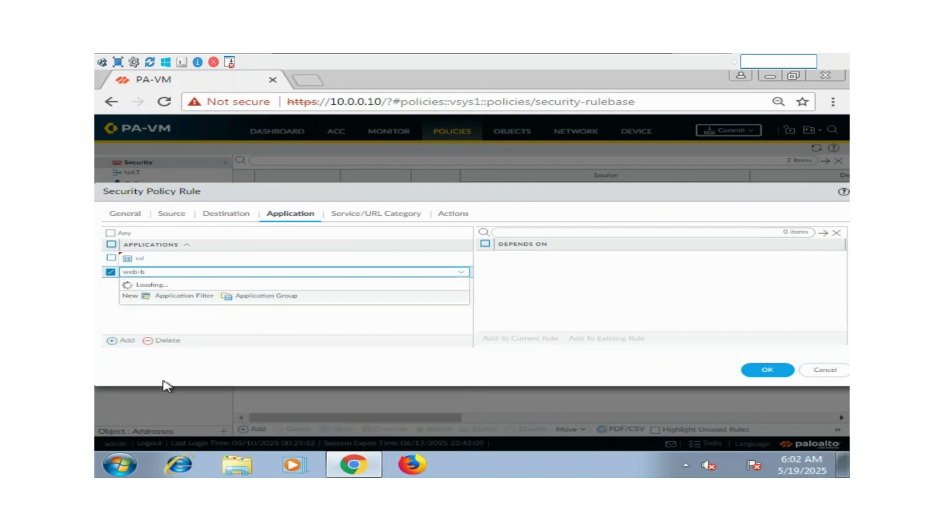
{"action": "left_click", "coordinate": [162, 291]}
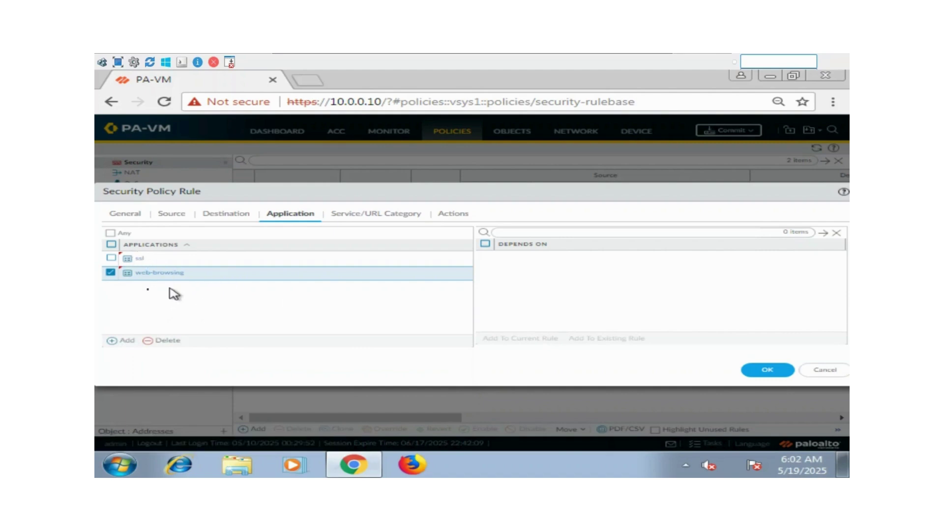
Remove ssl and web-browsing from the rule's applications
{"action": "left_click", "coordinate": [111, 271]}
{"action": "left_click", "coordinate": [112, 258]}
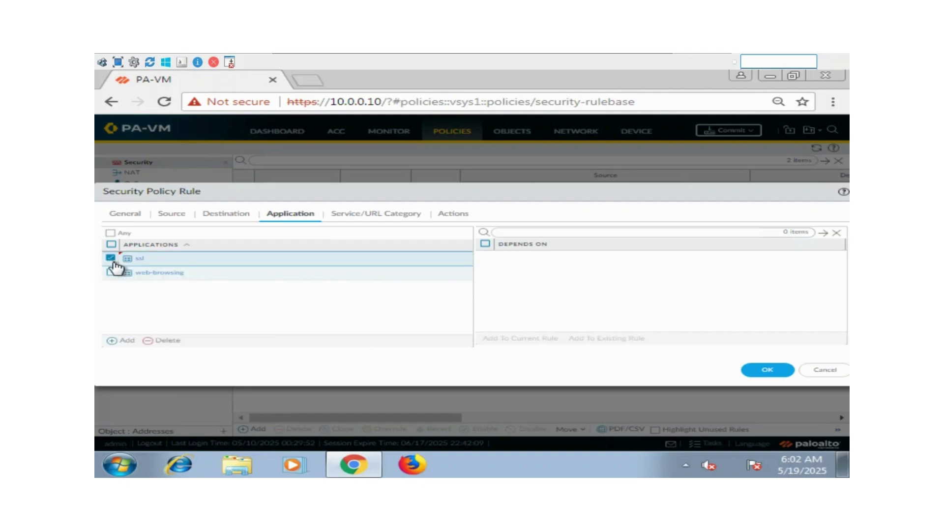
{"action": "left_click", "coordinate": [110, 272]}
{"action": "left_click", "coordinate": [165, 341]}
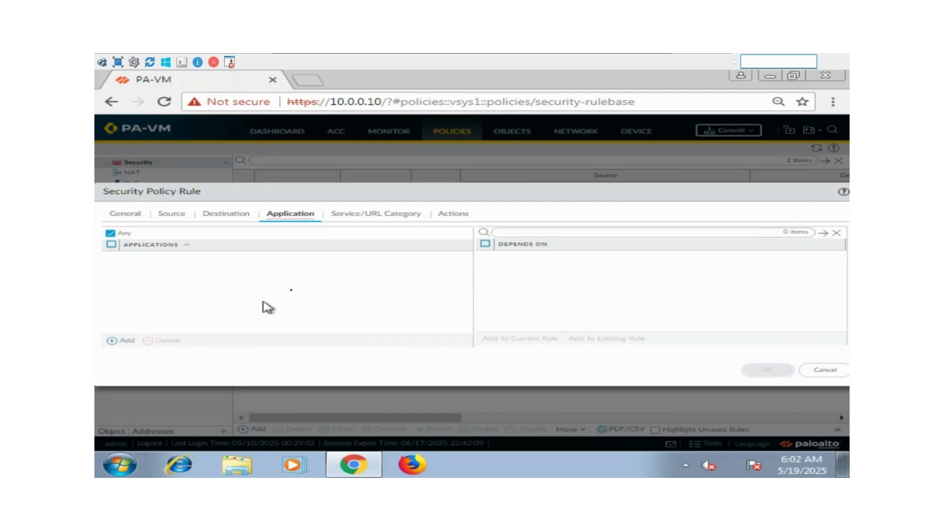
Replace the rule's application-default service with service-http and service-https
{"action": "left_click", "coordinate": [364, 221]}
{"action": "left_click", "coordinate": [127, 342]}
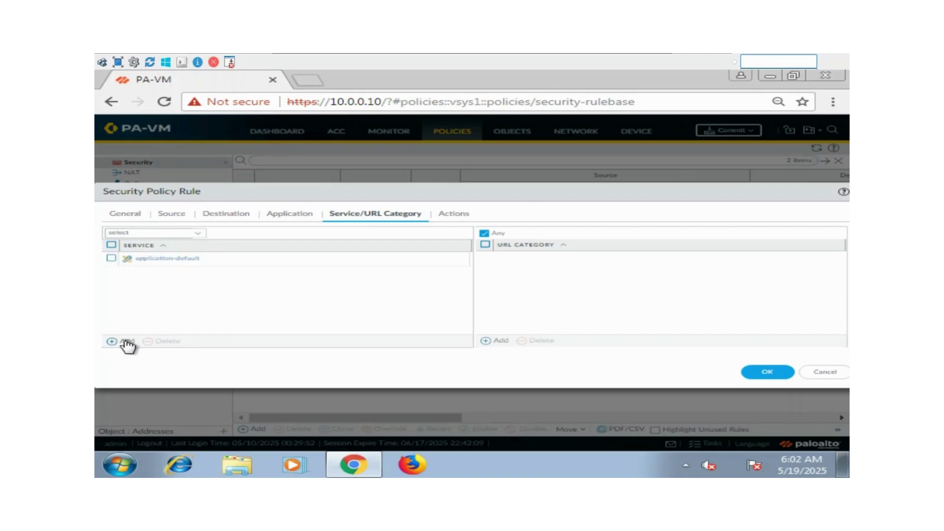
{"action": "left_click", "coordinate": [126, 341]}
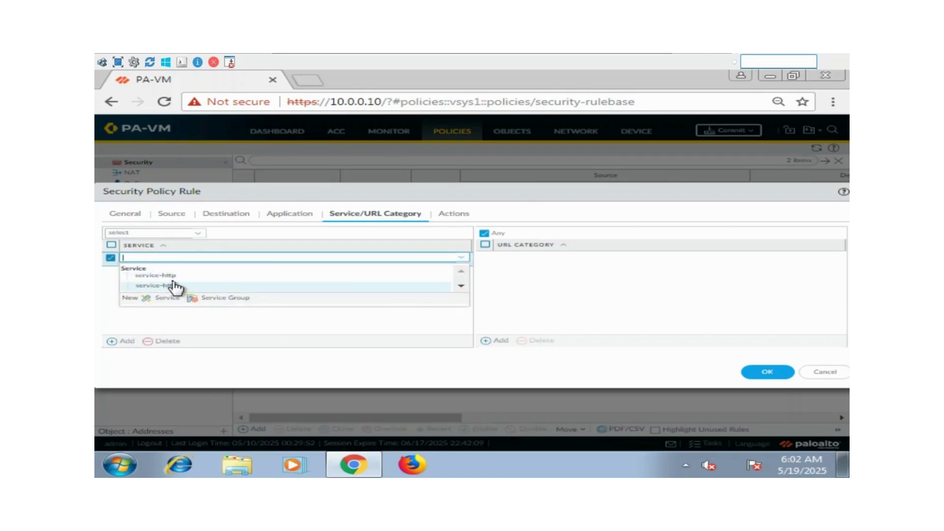
{"action": "left_click", "coordinate": [170, 278]}
{"action": "left_click", "coordinate": [126, 341]}
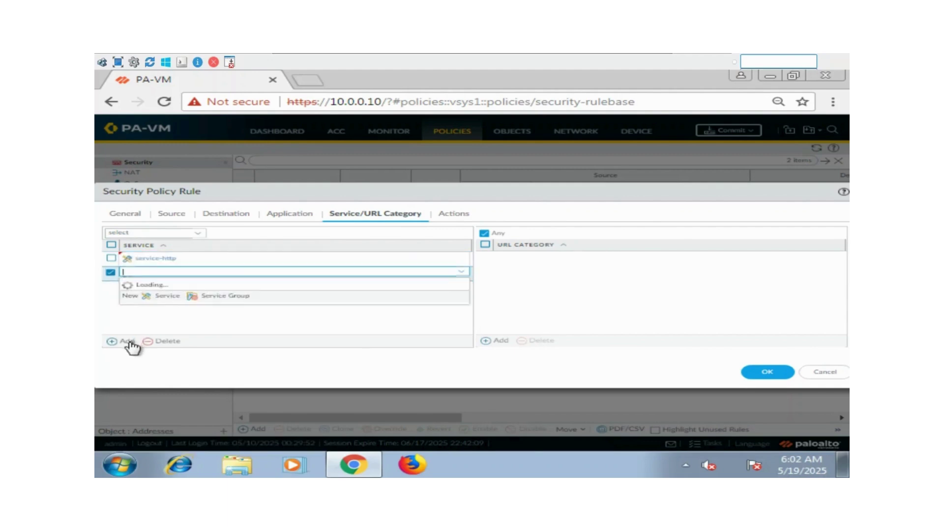
{"action": "left_click", "coordinate": [158, 299]}
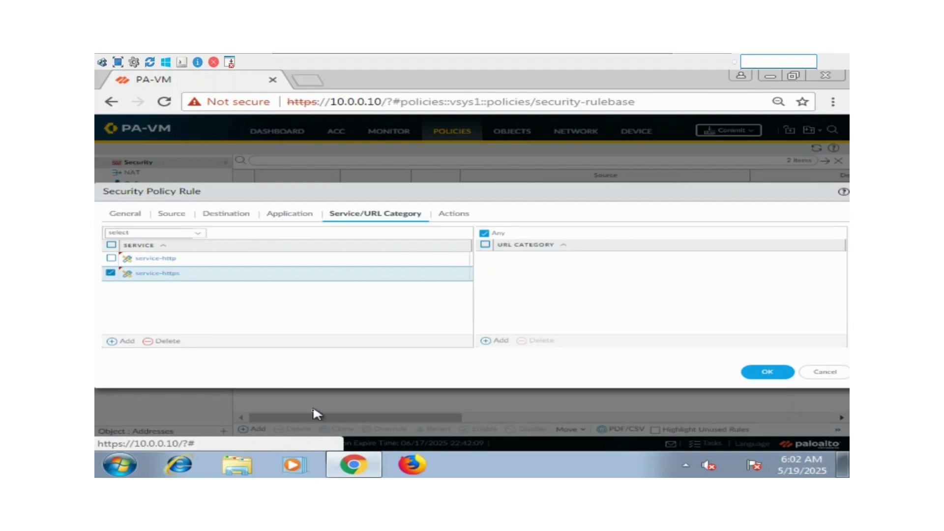
Review the rule's action settings, including the available profile types and log forwarding options
{"action": "left_click", "coordinate": [450, 218]}
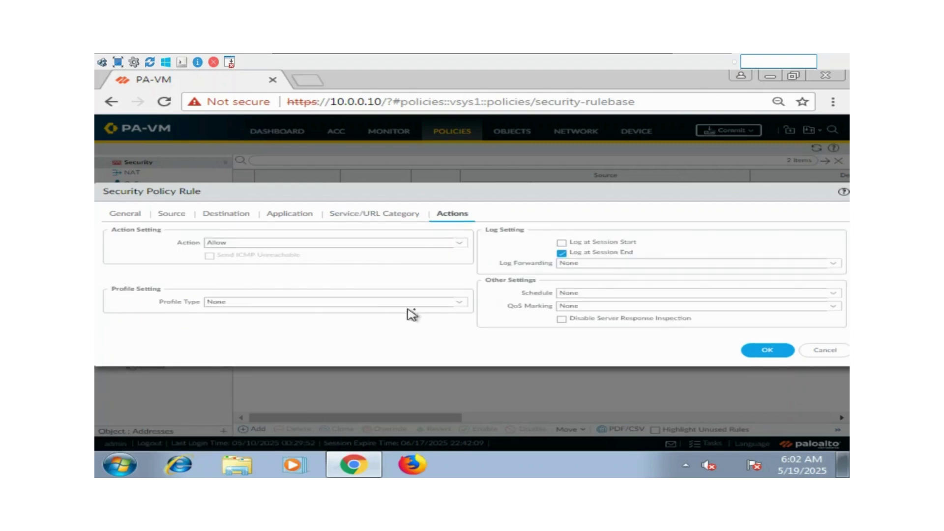
{"action": "left_click", "coordinate": [465, 306]}
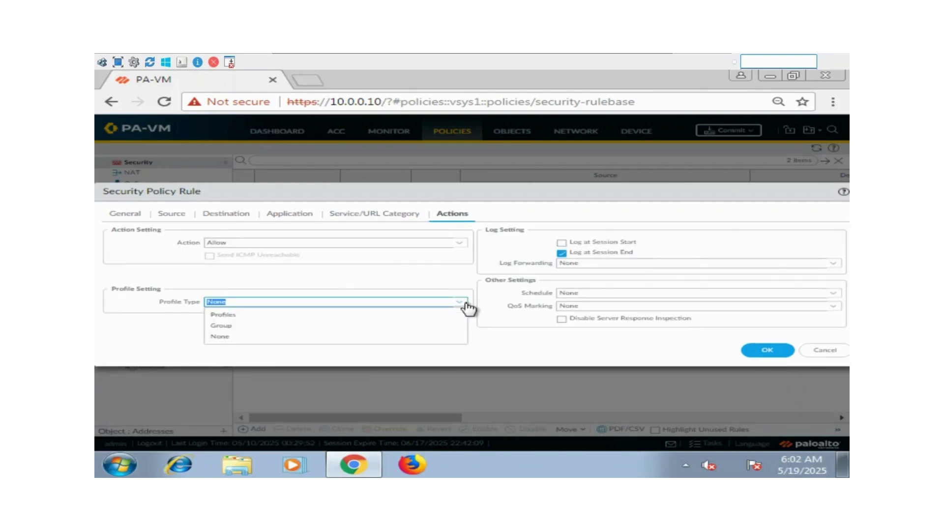
{"action": "left_click", "coordinate": [422, 289]}
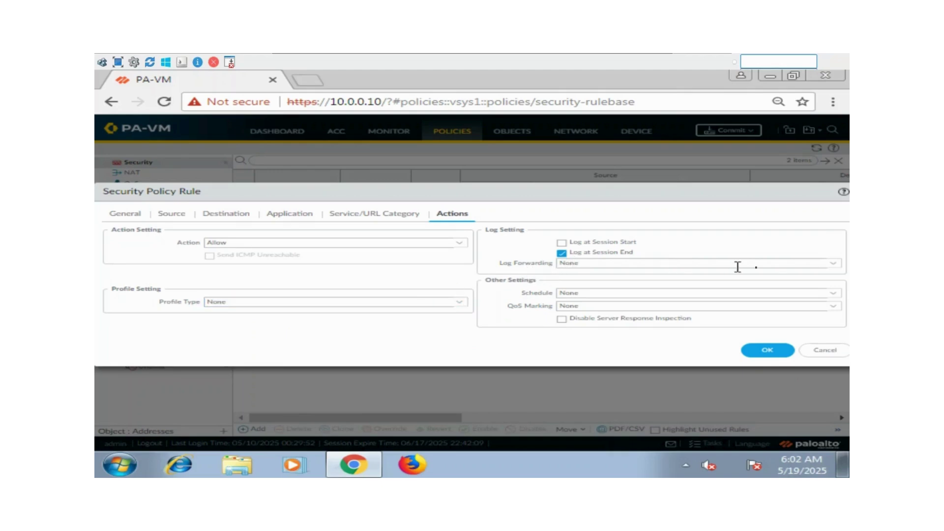
{"action": "left_click", "coordinate": [833, 265]}
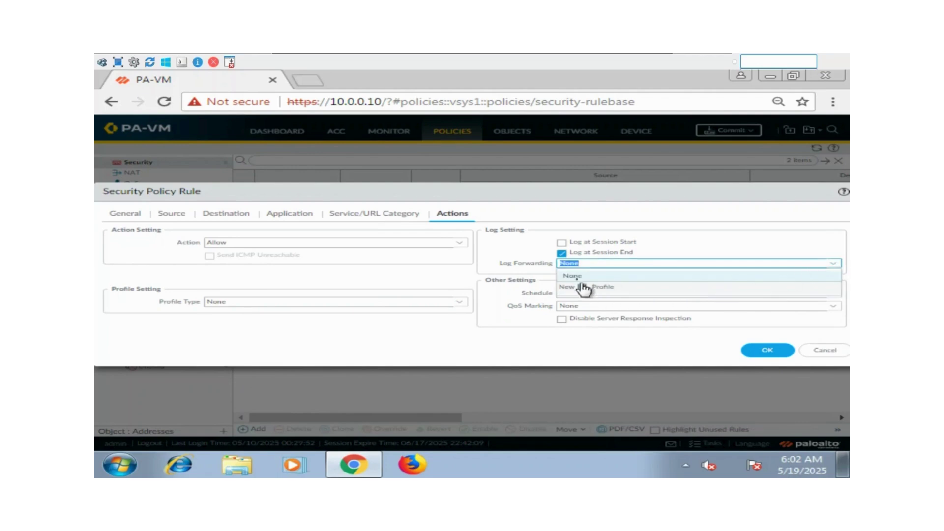
{"action": "left_click", "coordinate": [459, 350]}
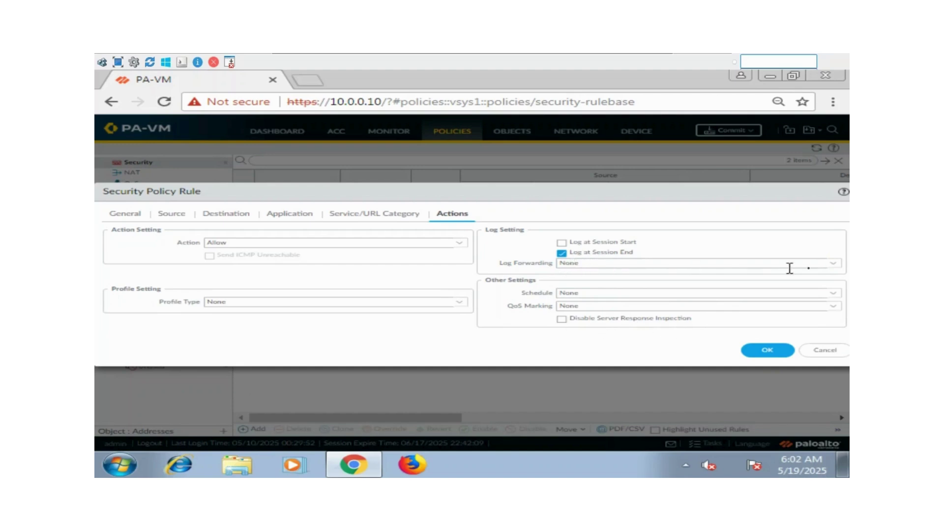
{"action": "left_click", "coordinate": [834, 265]}
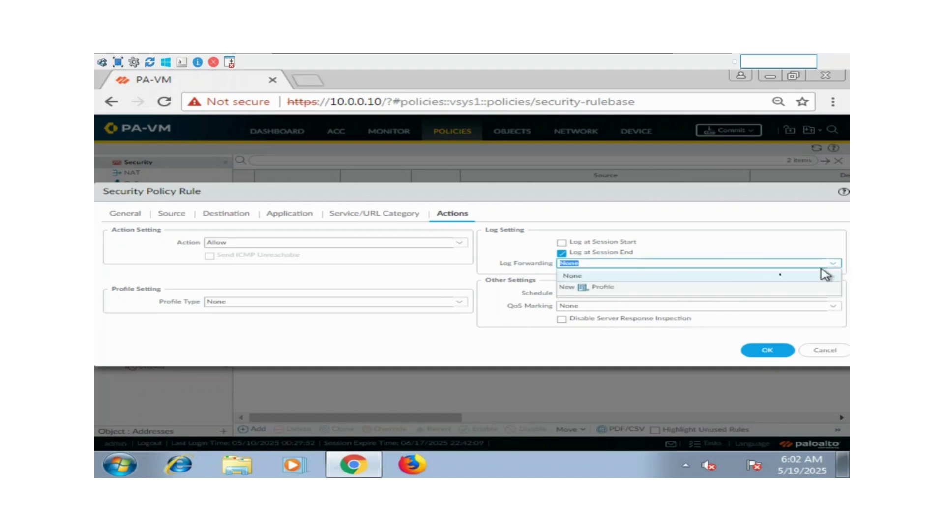
{"action": "left_click", "coordinate": [514, 252]}
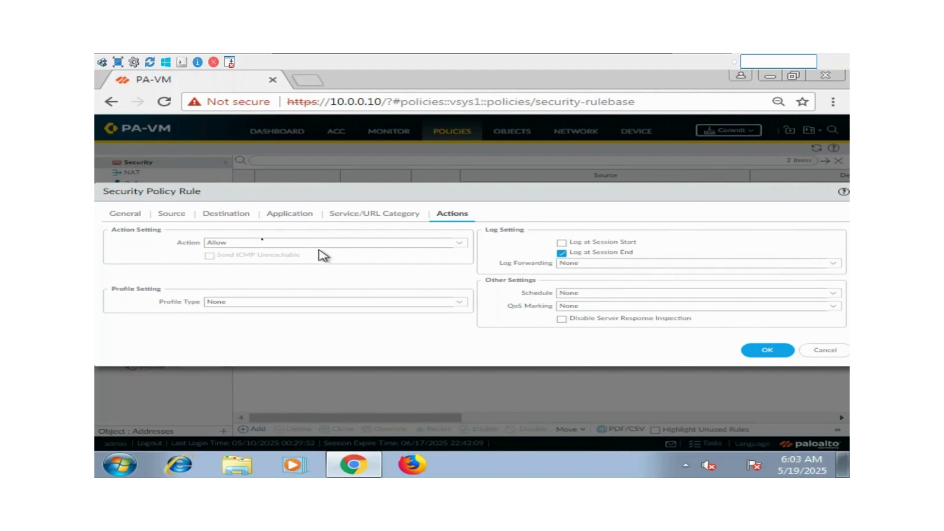
Add the tag "app rule" to the rule's general settings
{"action": "left_click", "coordinate": [132, 221]}
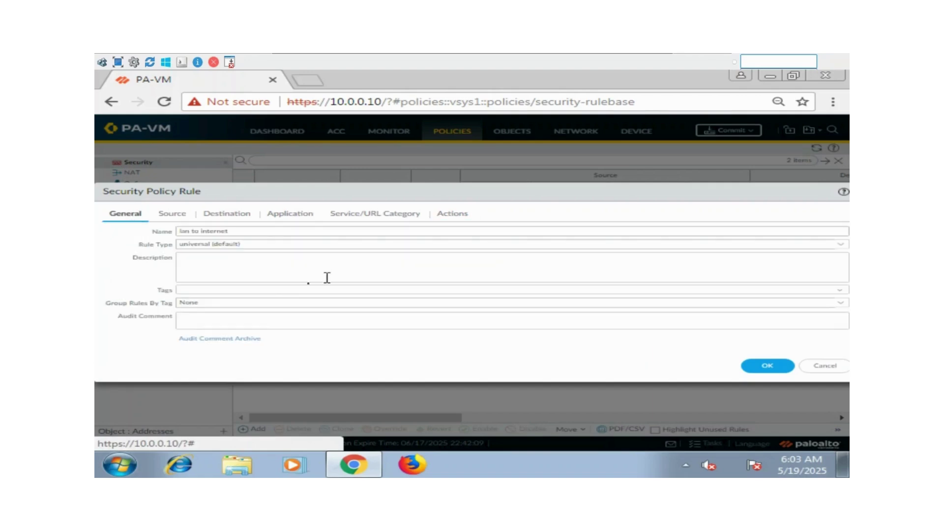
{"action": "left_click", "coordinate": [214, 290]}
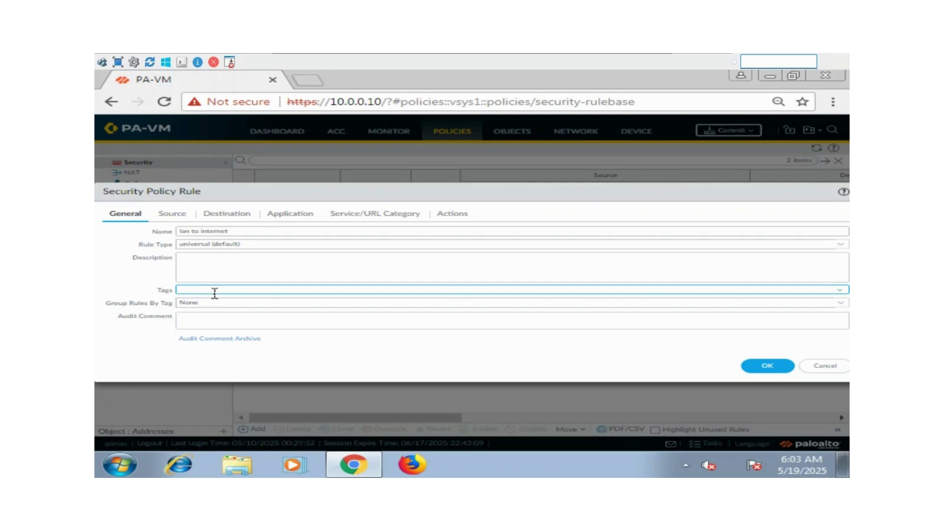
{"action": "type", "text": "app:rule"}
{"action": "key", "text": "Return"}
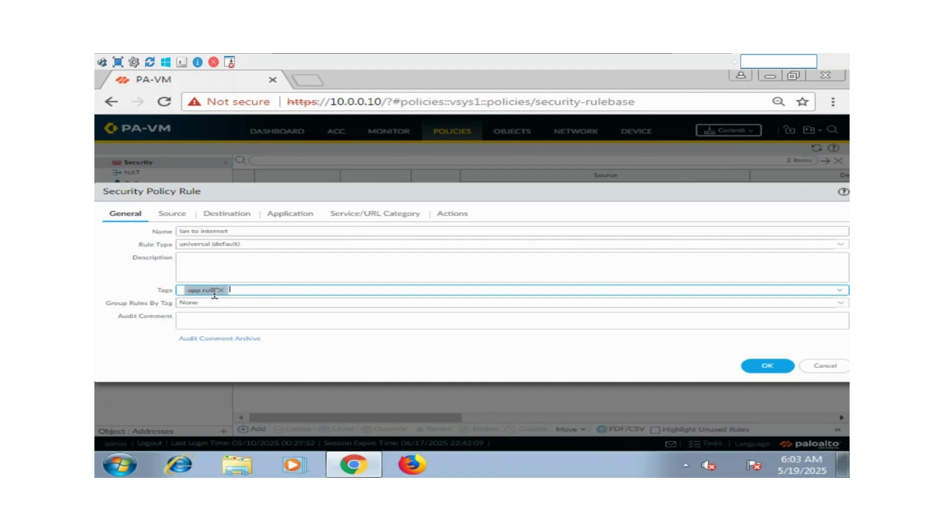
{"action": "key", "text": "shift"}
{"action": "key", "text": "shift"}
{"action": "key", "text": "shift"}
{"action": "key", "text": "shift"}
{"action": "key", "text": "shift"}
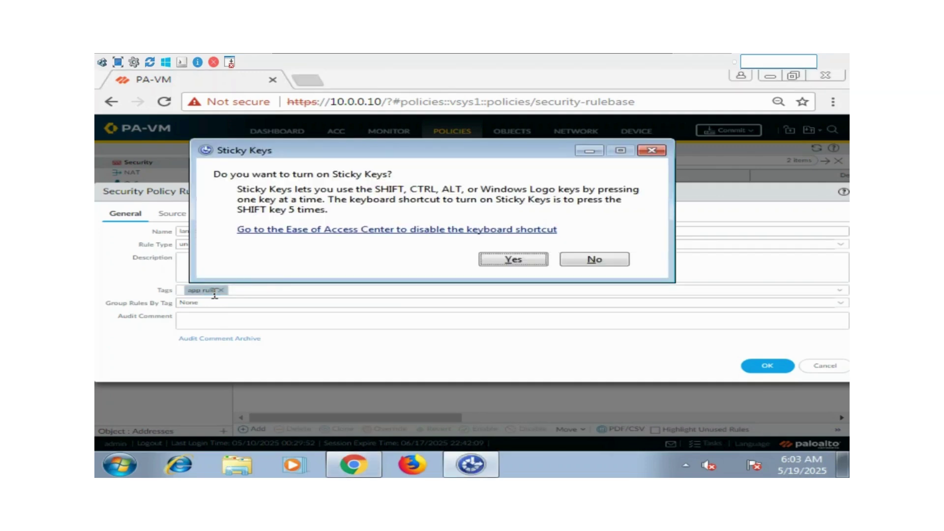
Dismiss the Sticky Keys prompt, add the tags fqdn, ssl and web-broisng to the rule, and save it
{"action": "left_click", "coordinate": [654, 152]}
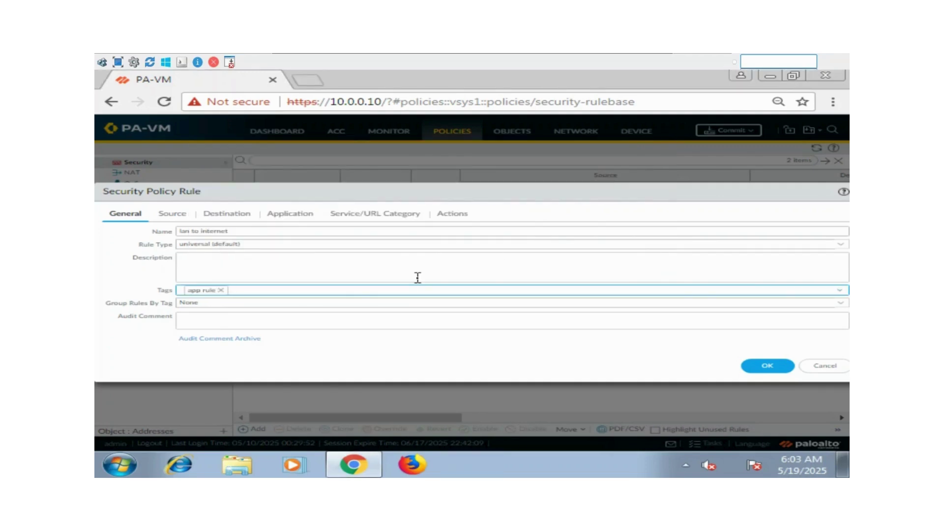
{"action": "type", "text": "fqdn"}
{"action": "key", "text": "Return"}
{"action": "type", "text": "ssl"}
{"action": "key", "text": "Return"}
{"action": "type", "text": "web-broisng"}
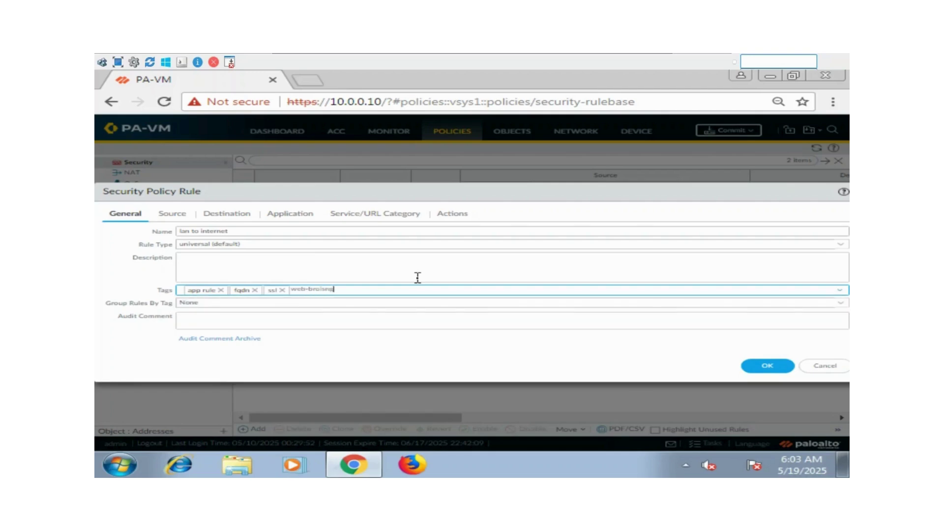
{"action": "key", "text": "Return"}
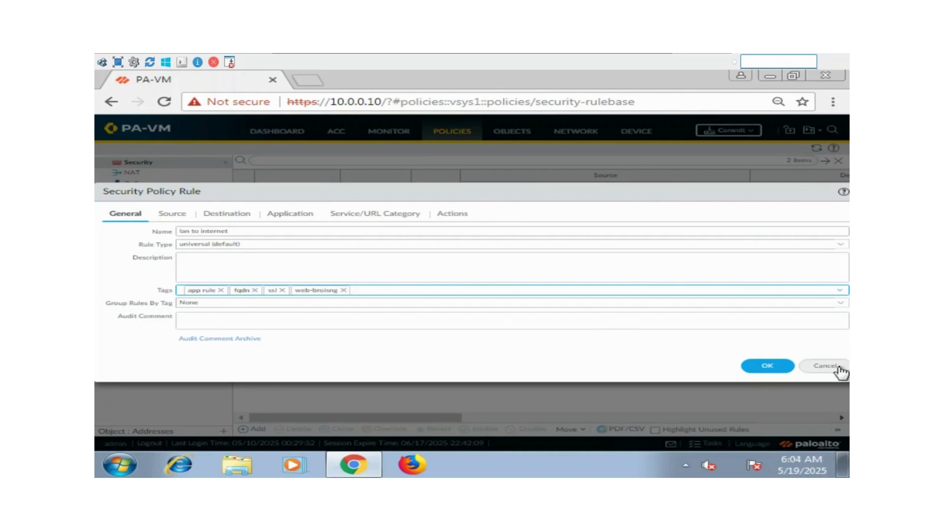
{"action": "left_click", "coordinate": [774, 368]}
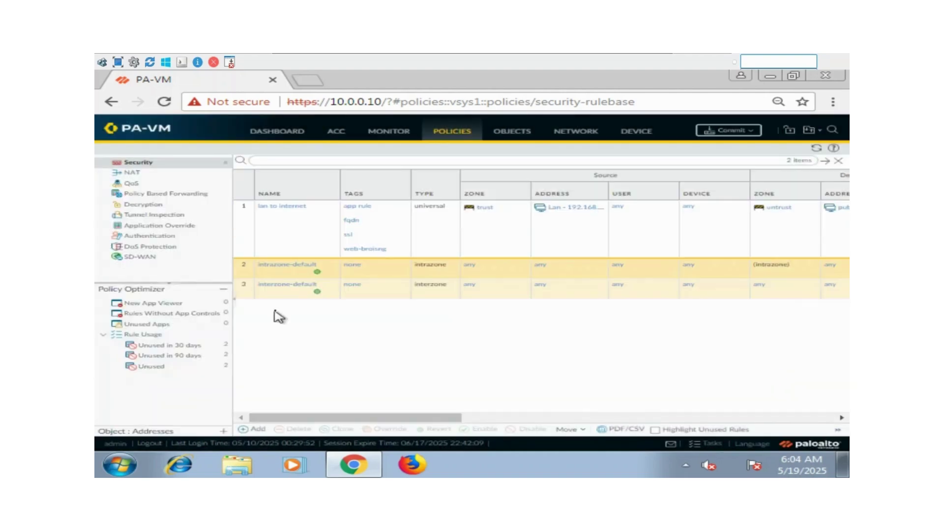
Check the lan to internet rule's columns in the rulebase, and commit all changes to the firewall, dismissing the commit status
{"action": "left_click_drag", "start_coordinate": [358, 421], "coordinate": [506, 427]}
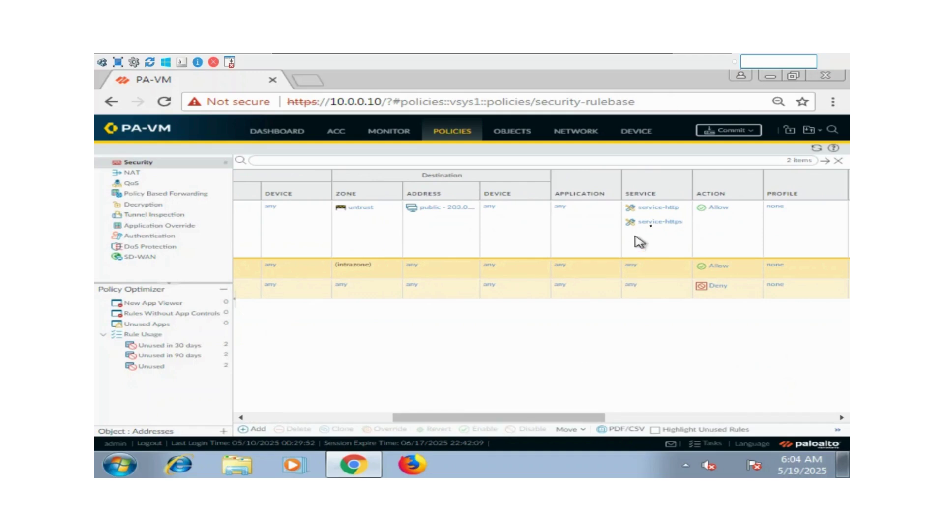
{"action": "left_click_drag", "start_coordinate": [592, 417], "coordinate": [257, 411]}
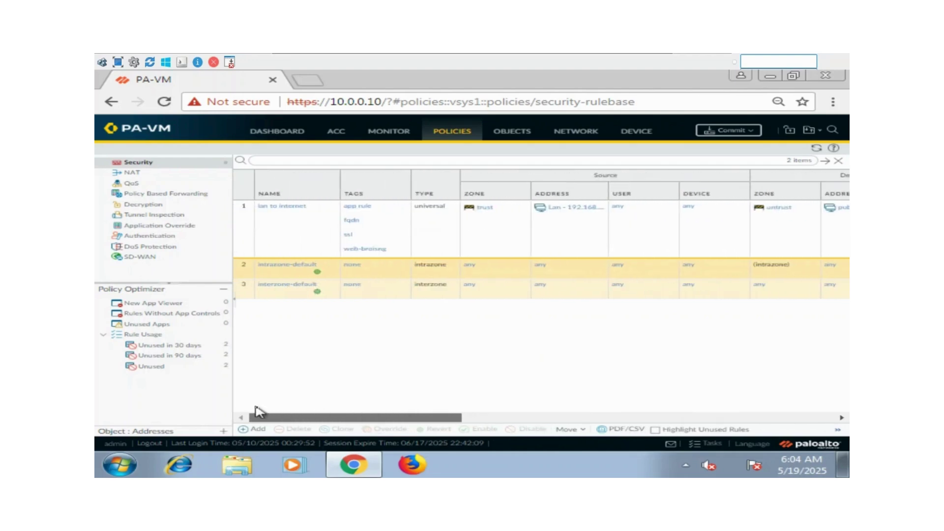
{"action": "left_click", "coordinate": [730, 132]}
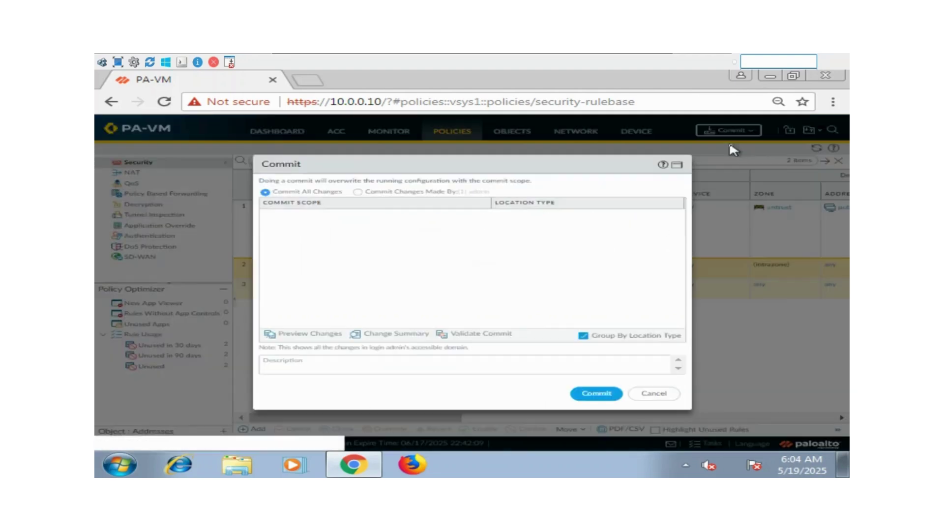
{"action": "left_click", "coordinate": [605, 393]}
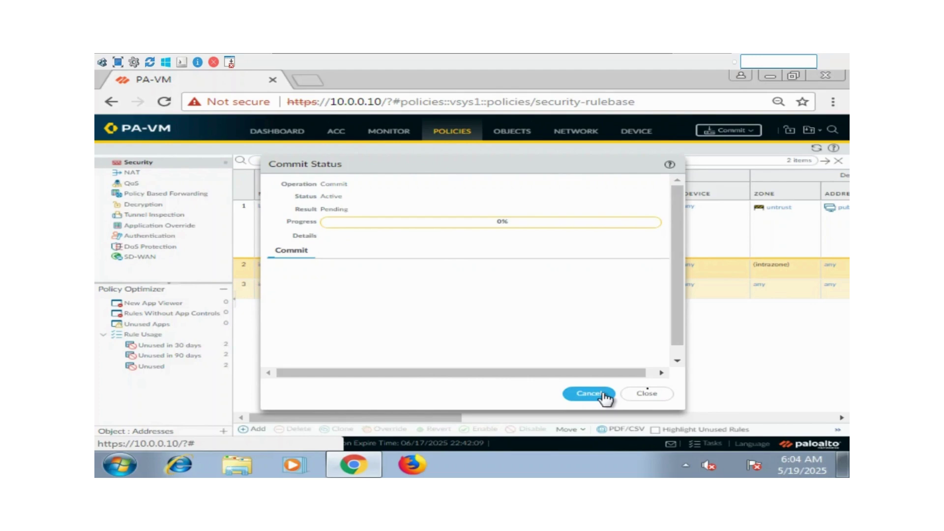
{"action": "left_click", "coordinate": [648, 395]}
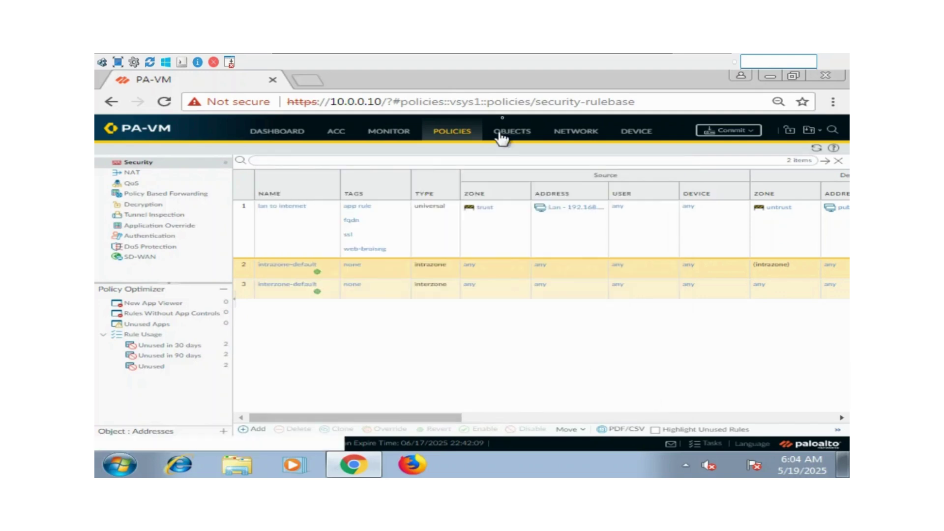
Review the firewall's zones and Ethernet interfaces, and switch to the PA Firewall Zone diagram in Ziteboard
{"action": "left_click", "coordinate": [565, 132]}
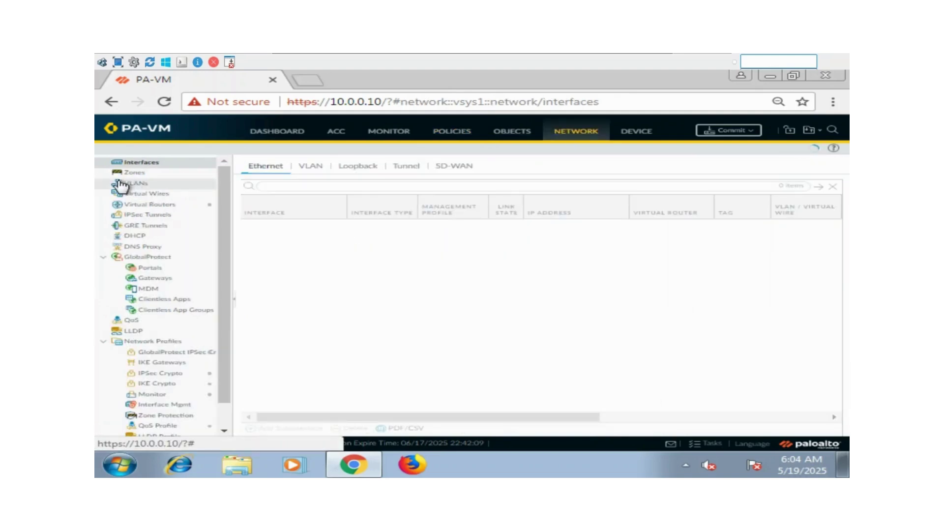
{"action": "left_click", "coordinate": [134, 174]}
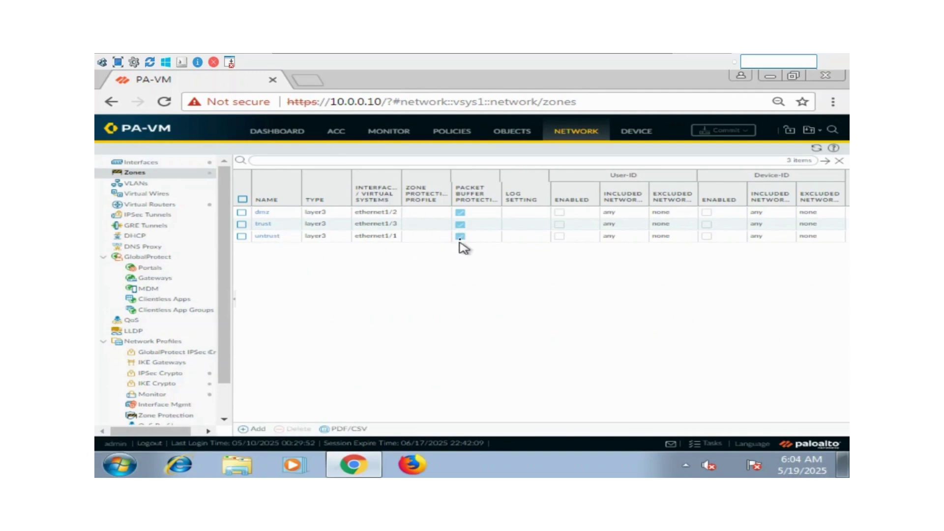
{"action": "left_click", "coordinate": [141, 161]}
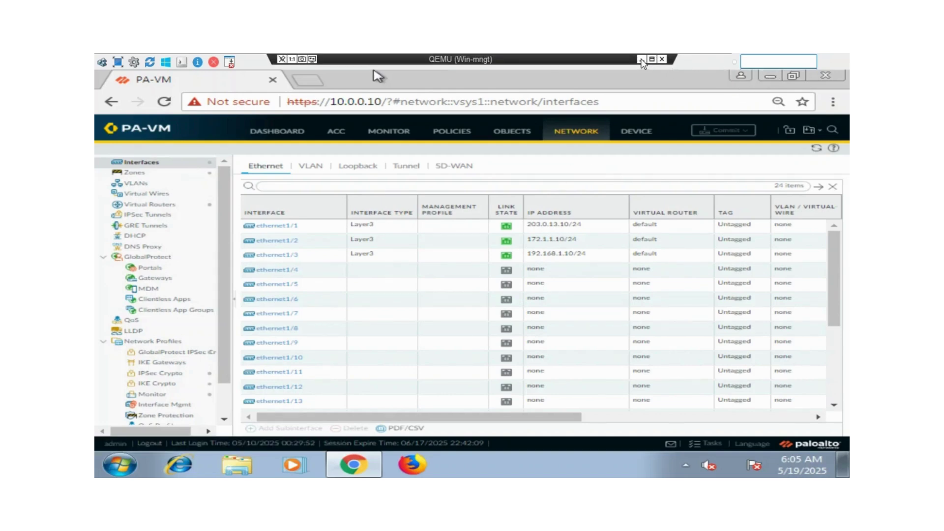
{"action": "left_click", "coordinate": [642, 60]}
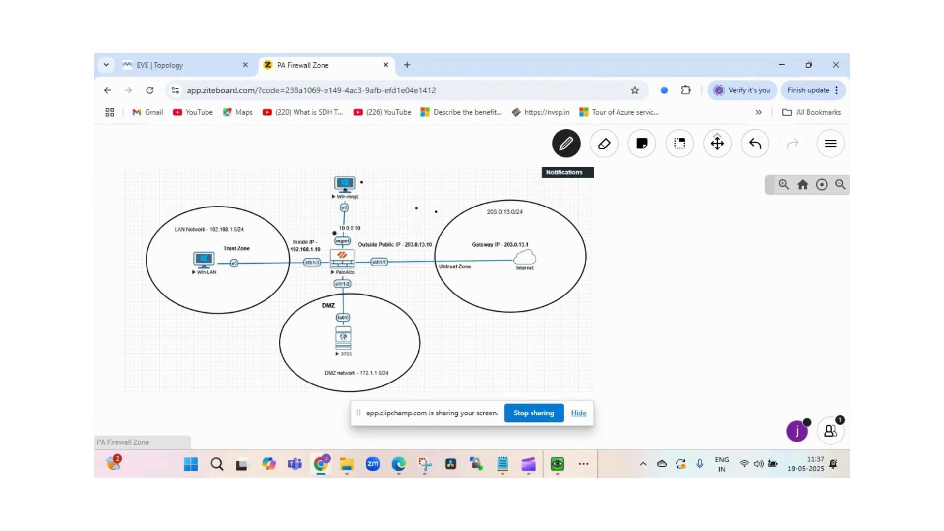